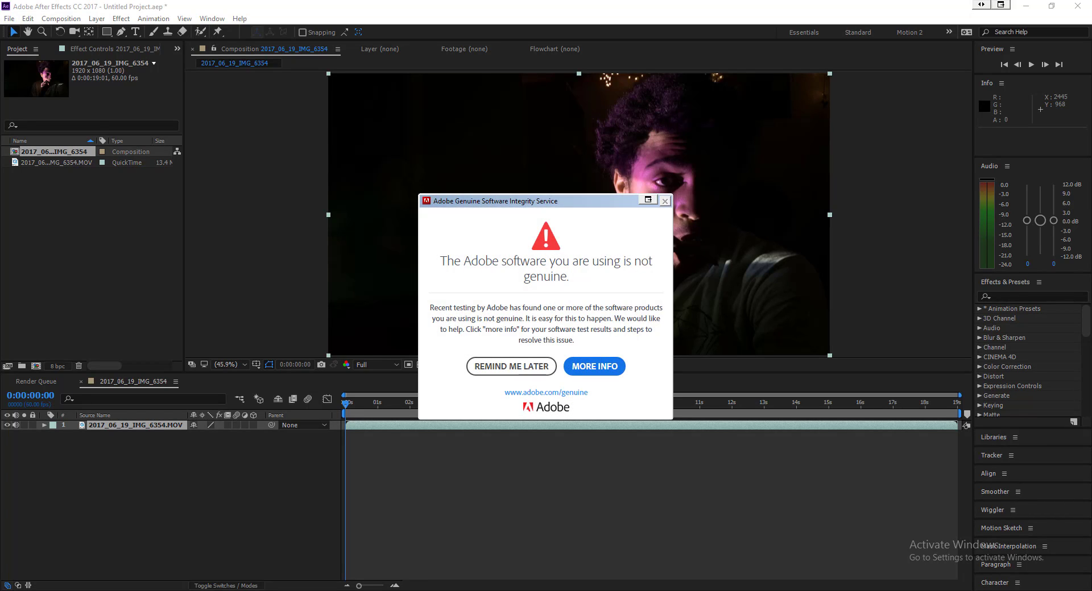
Postpone the software integrity notice and show layer names instead of source names in the timeline.
click(503, 368)
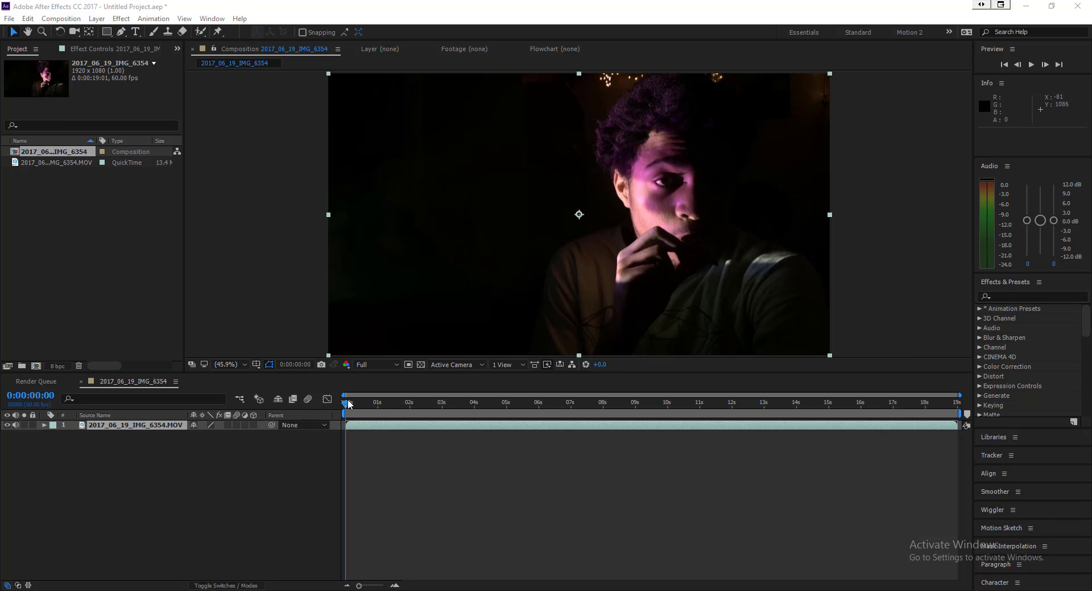
drag(346, 404, 285, 438)
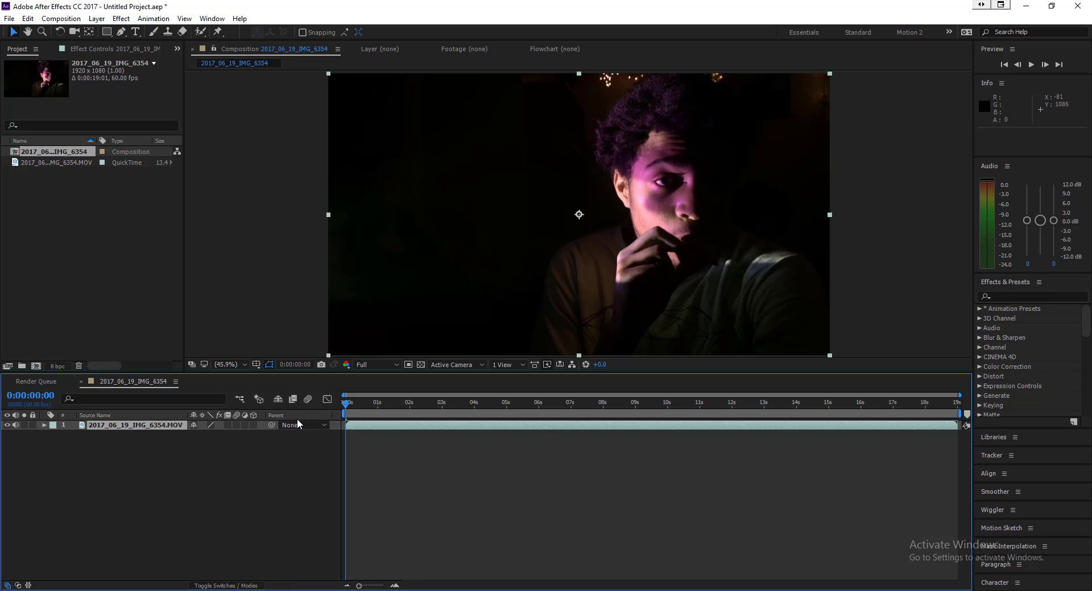
click(155, 418)
click(154, 425)
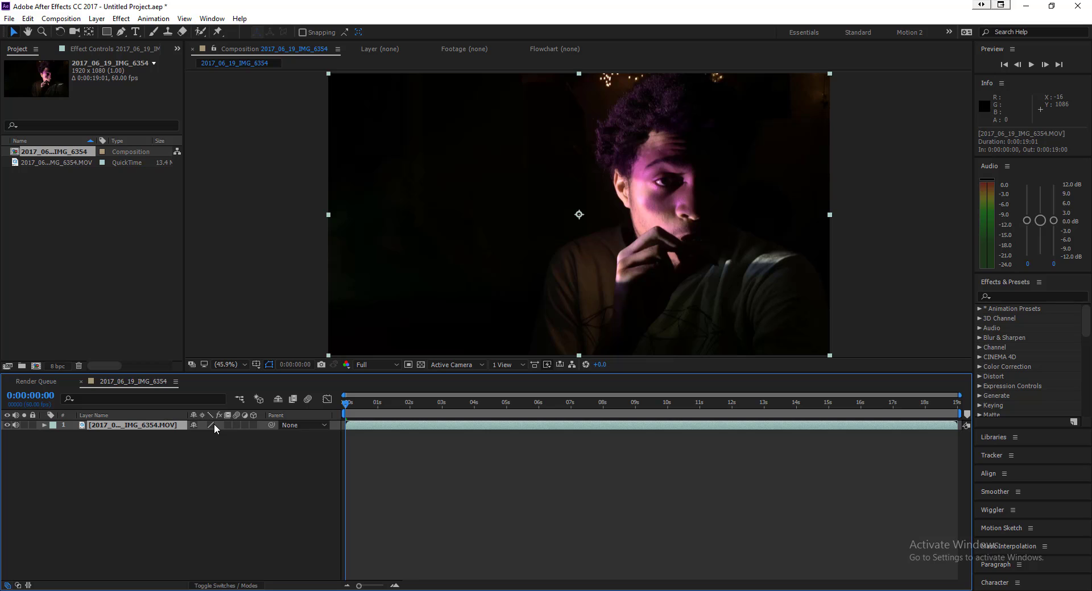
click(121, 18)
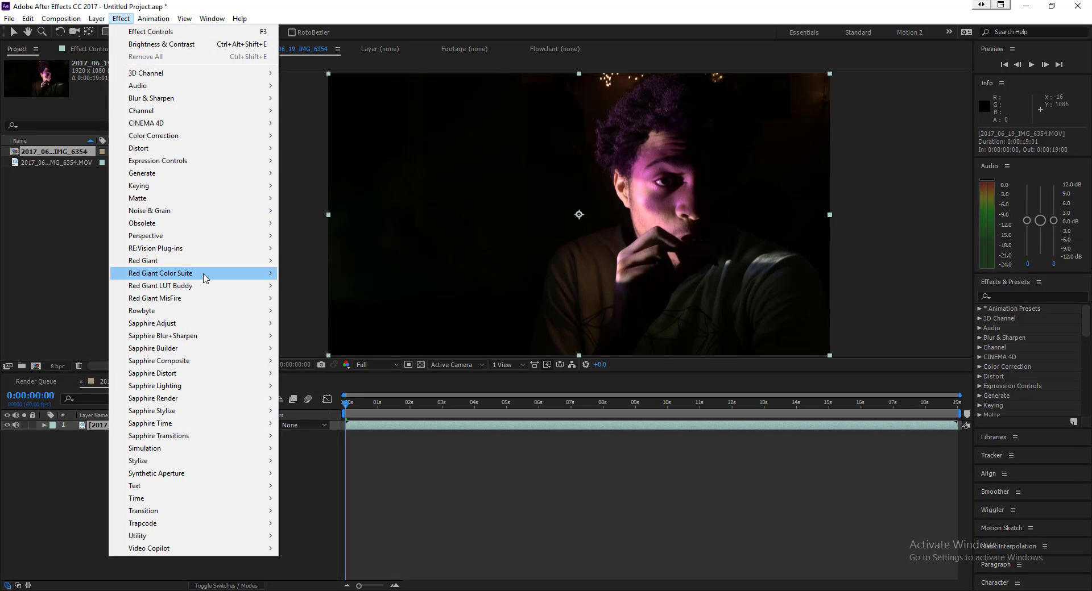
mouse_move(204, 278)
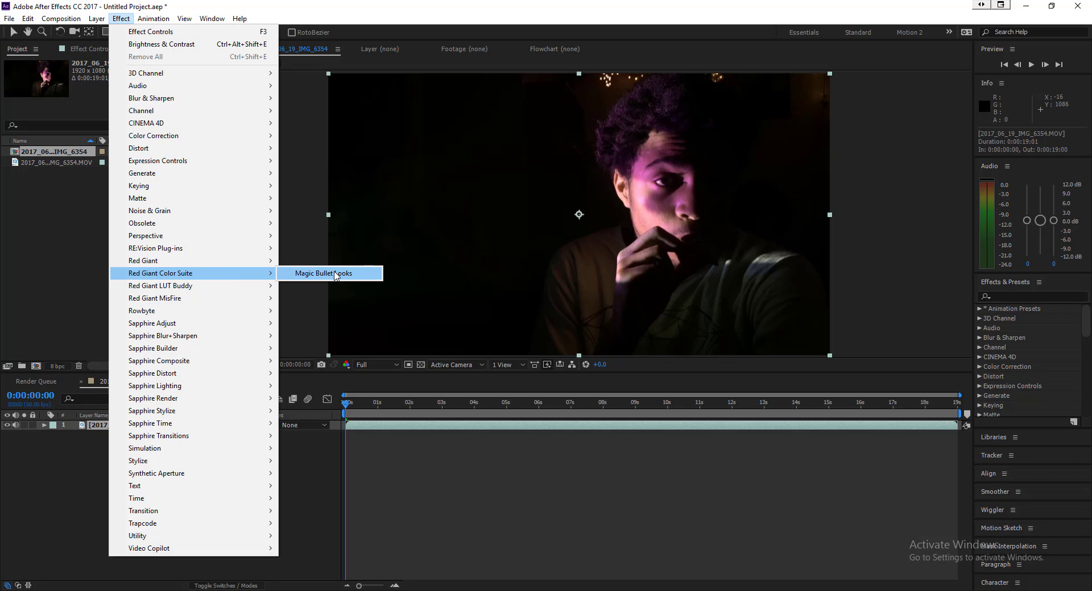
click(79, 455)
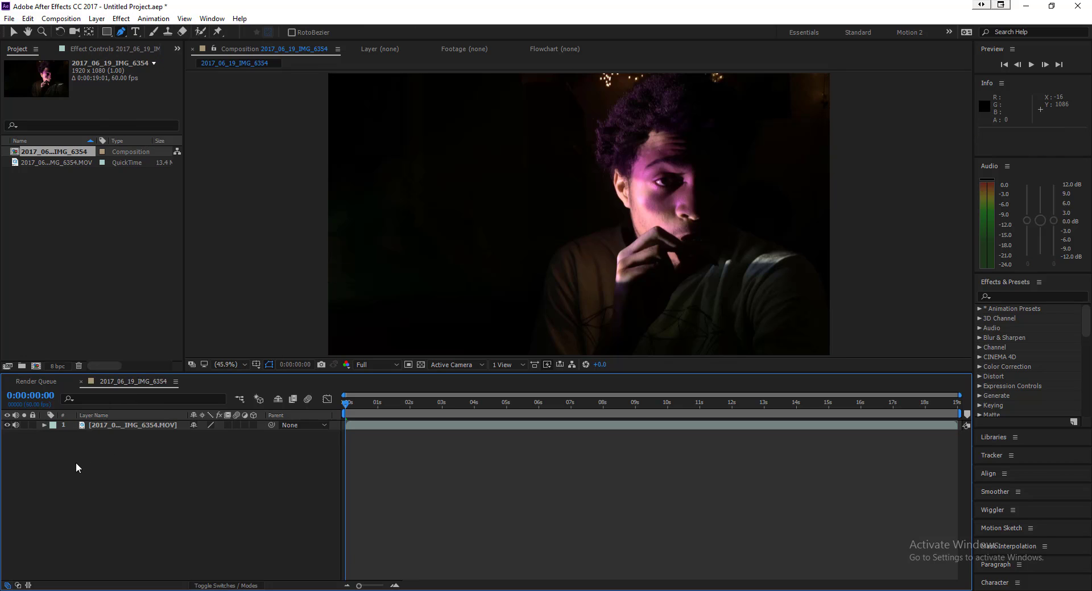
click(125, 428)
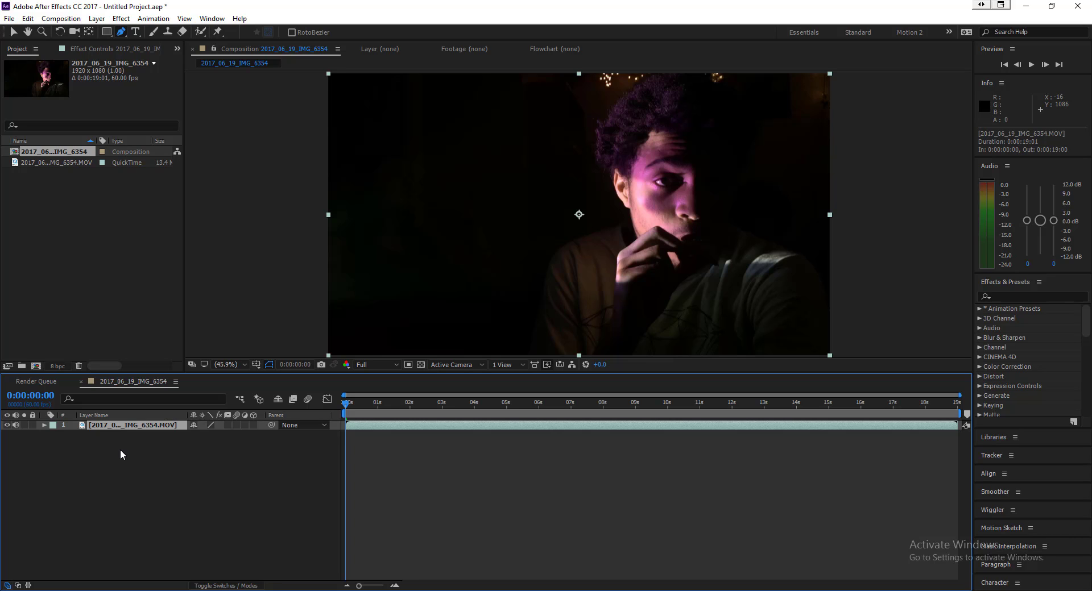
right_click(121, 449)
mouse_move(171, 458)
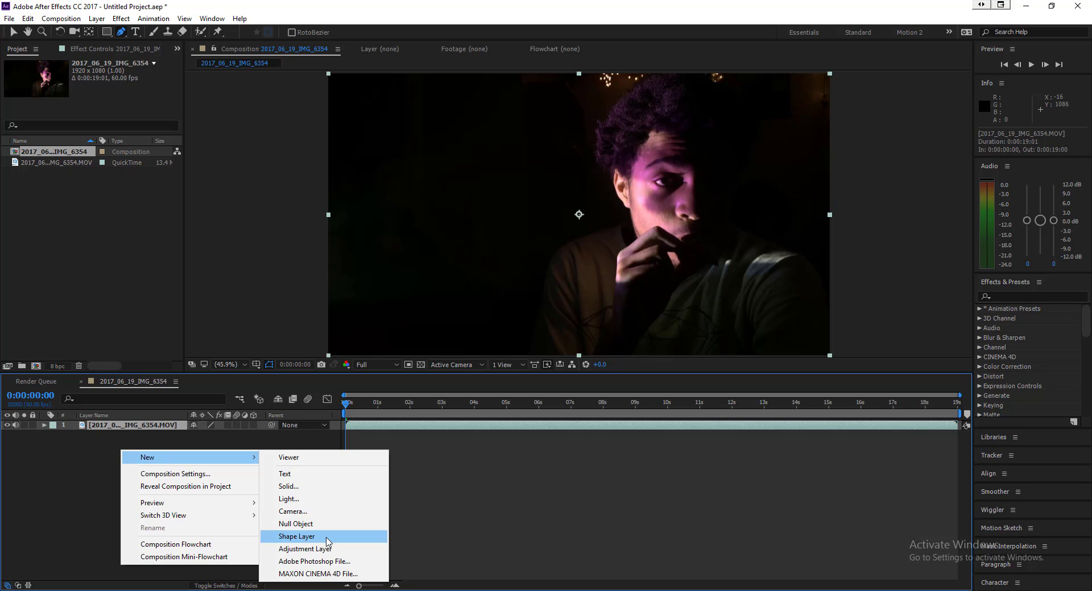
click(180, 439)
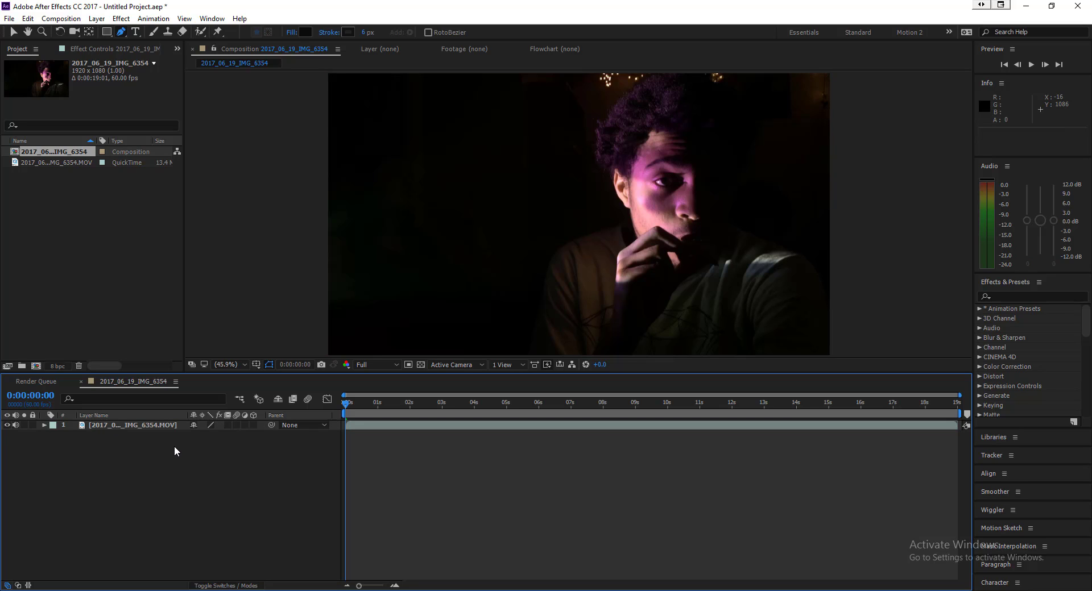
Add a new adjustment layer above the video layer in the composition.
right_click(174, 448)
mouse_move(273, 454)
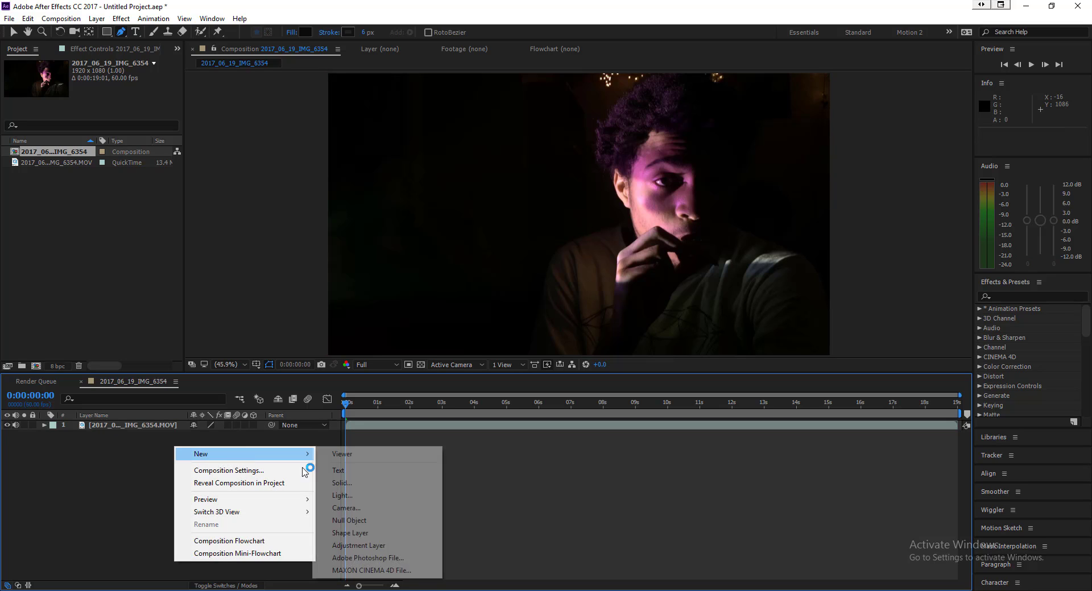
click(380, 545)
Apply Brightness & Contrast to the adjustment layer with Brightness at -50 and Contrast at 39.
click(121, 19)
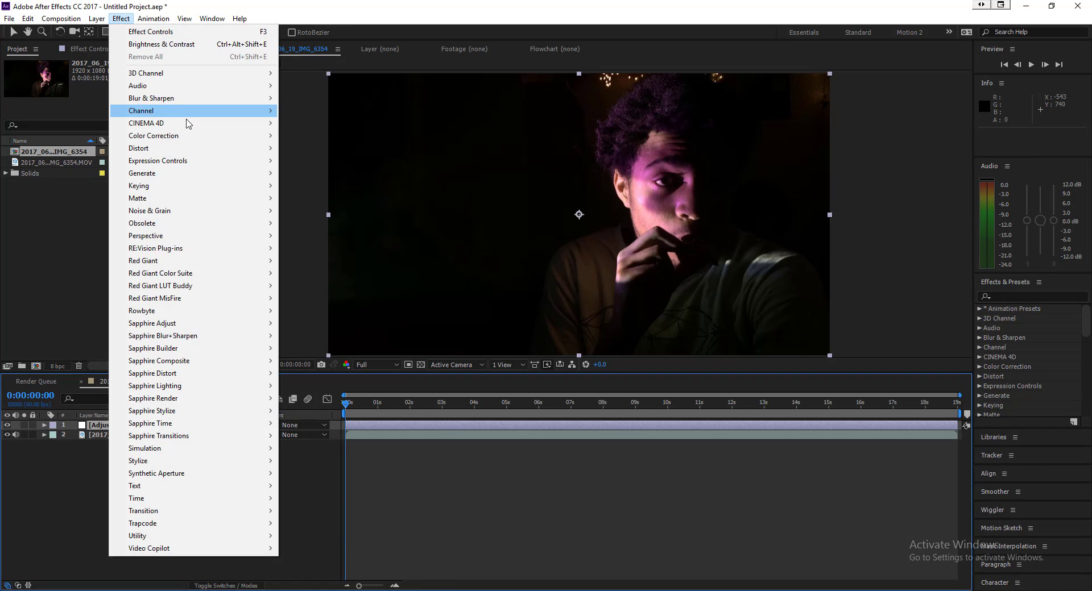
mouse_move(193, 135)
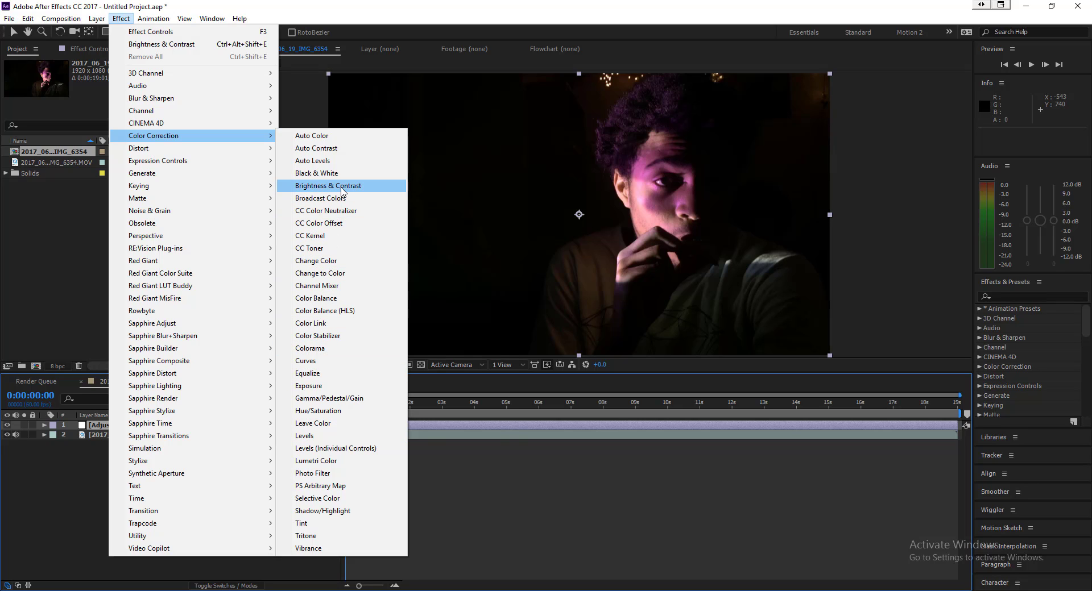
click(342, 190)
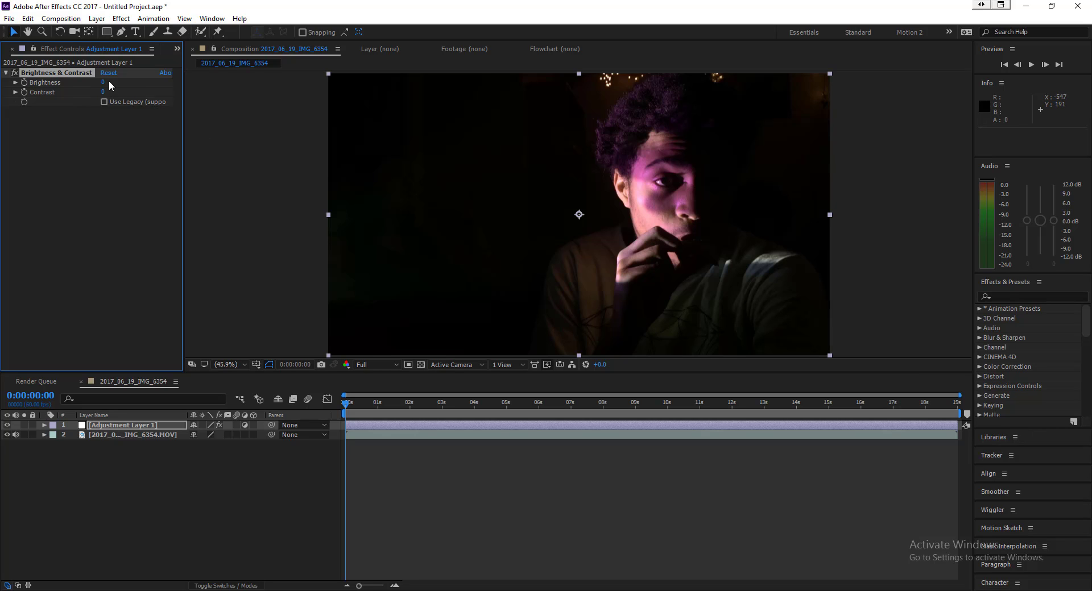
drag(107, 82, 96, 102)
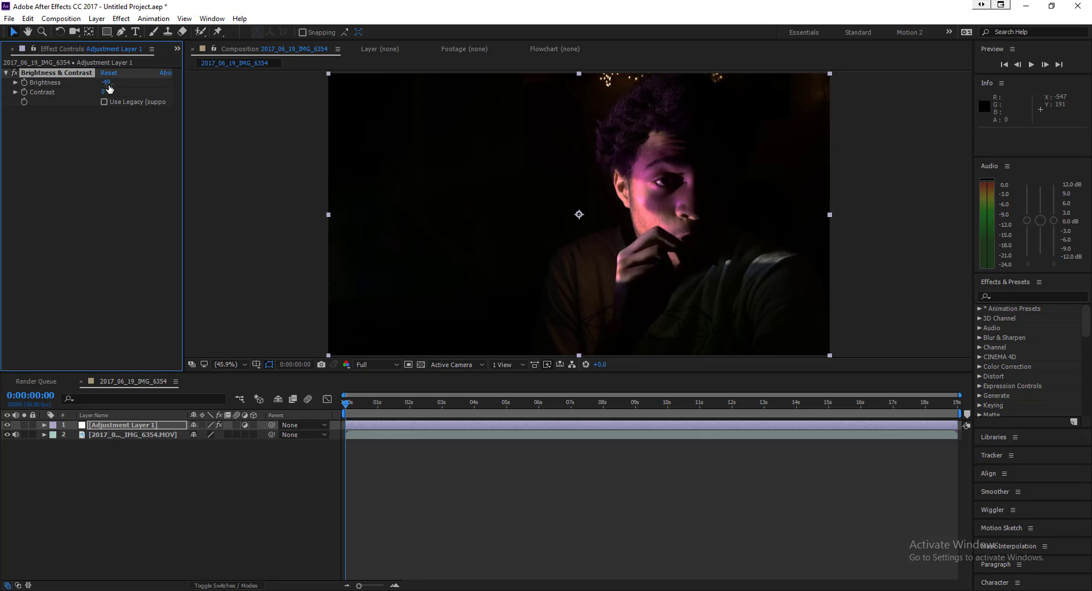
drag(106, 84, 111, 88)
drag(103, 91, 151, 126)
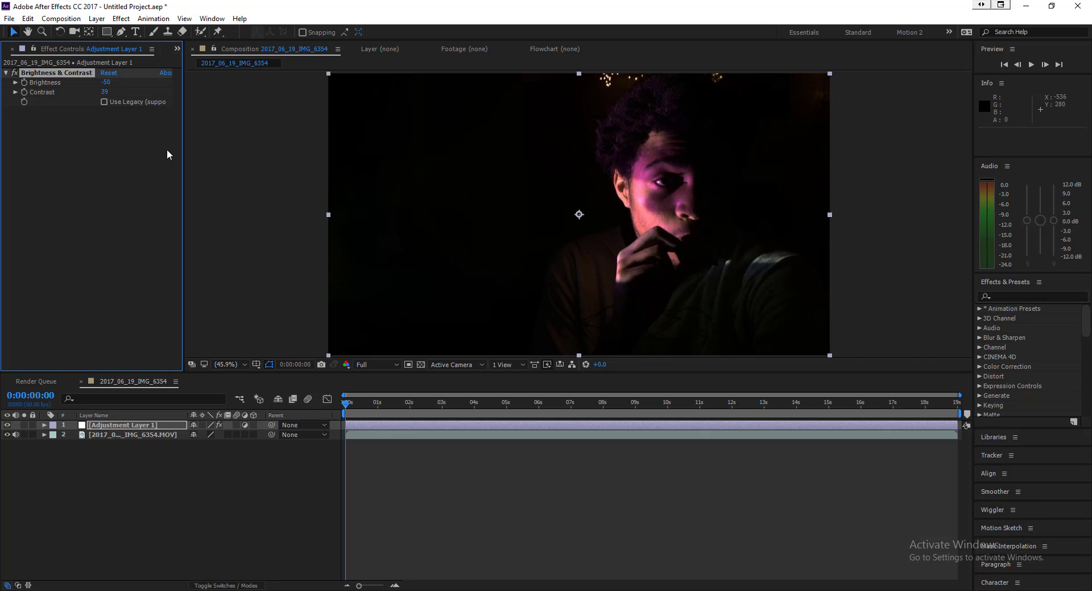
Apply the Curves effect to the adjustment layer, keeping its channel on RGB.
click(121, 19)
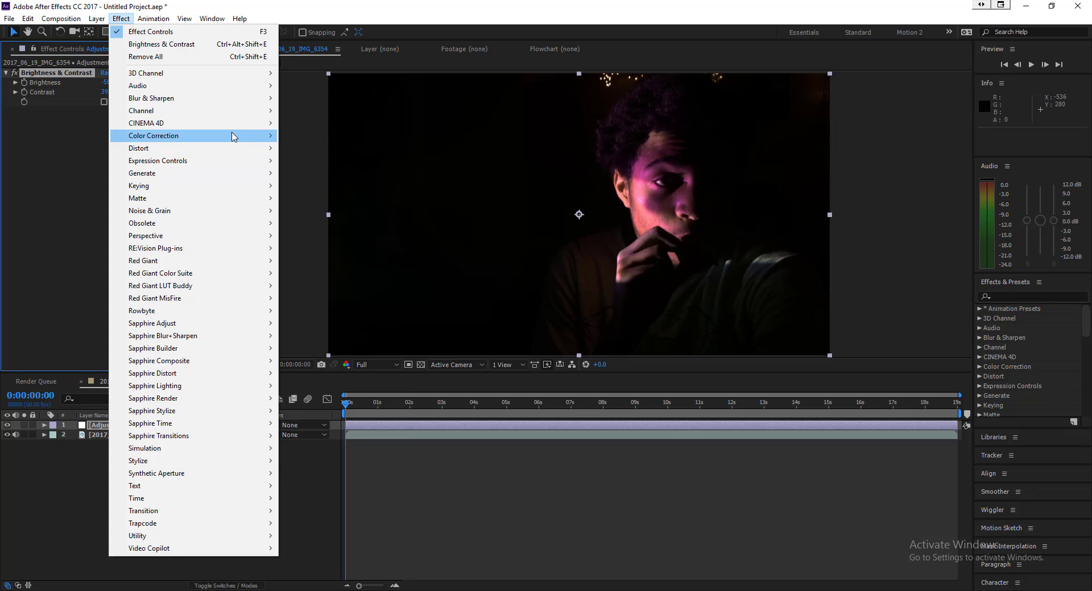
mouse_move(231, 136)
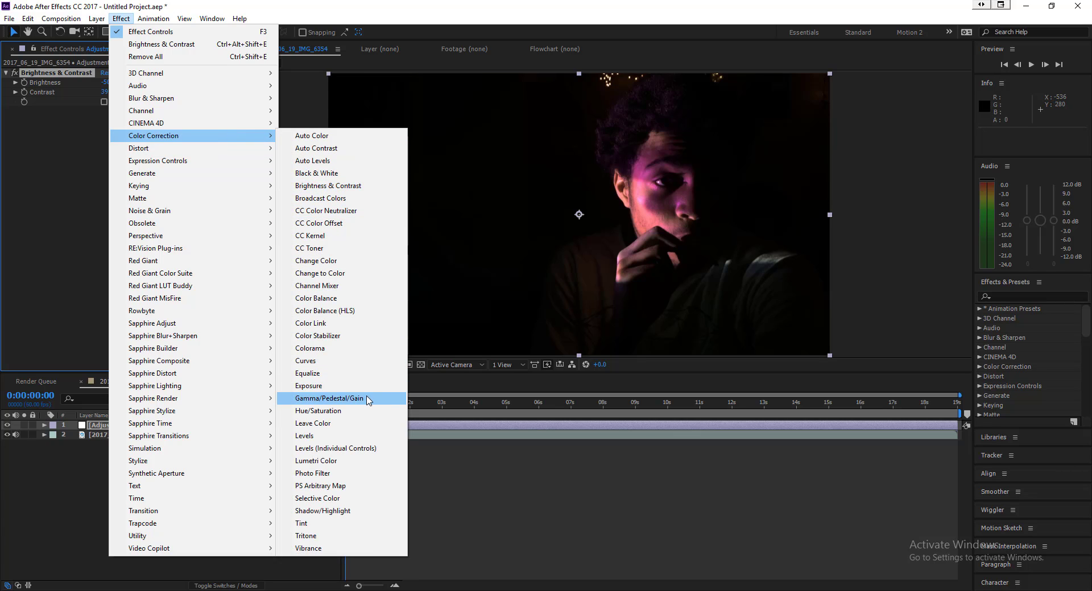
click(338, 361)
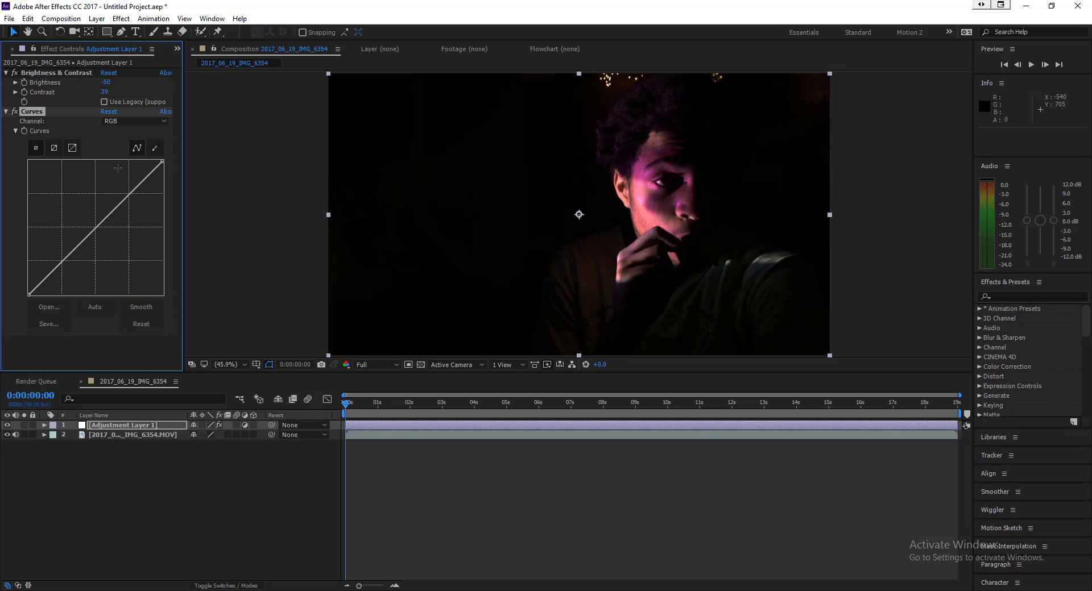
click(133, 121)
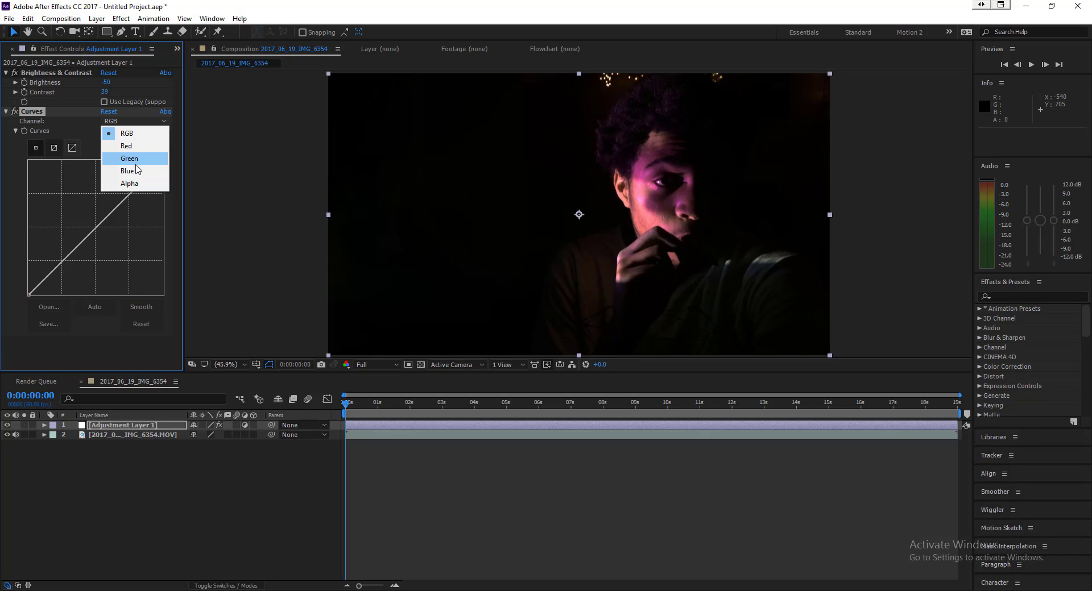
click(118, 342)
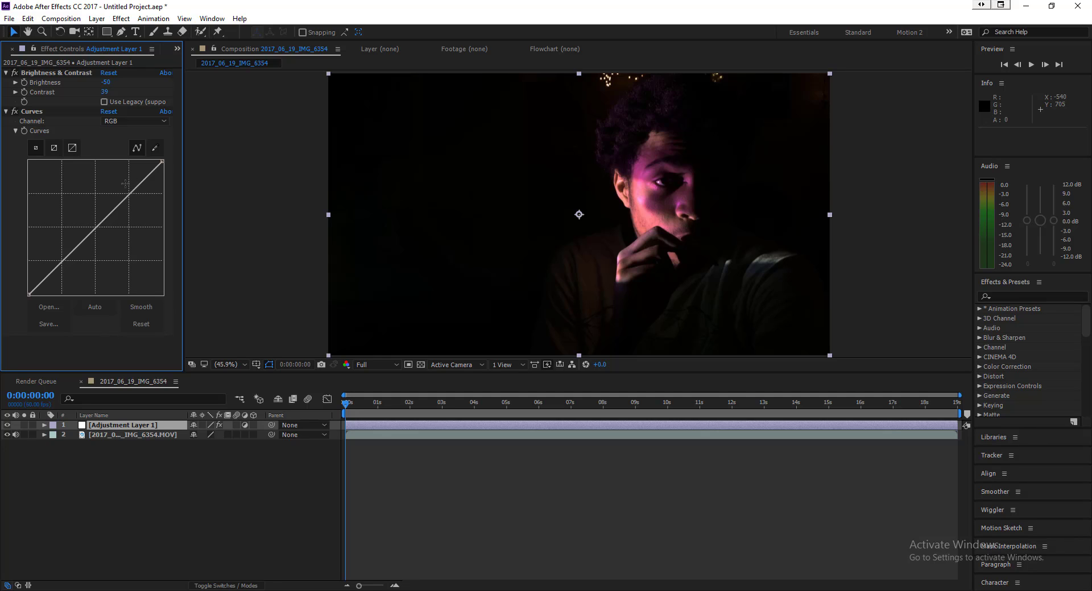
On the RGB curve, raise the highlights slightly and add a shadow point pulled back close to the diagonal.
mouse_move(135, 196)
mouse_down()
mouse_move(134, 216)
mouse_move(130, 187)
mouse_up()
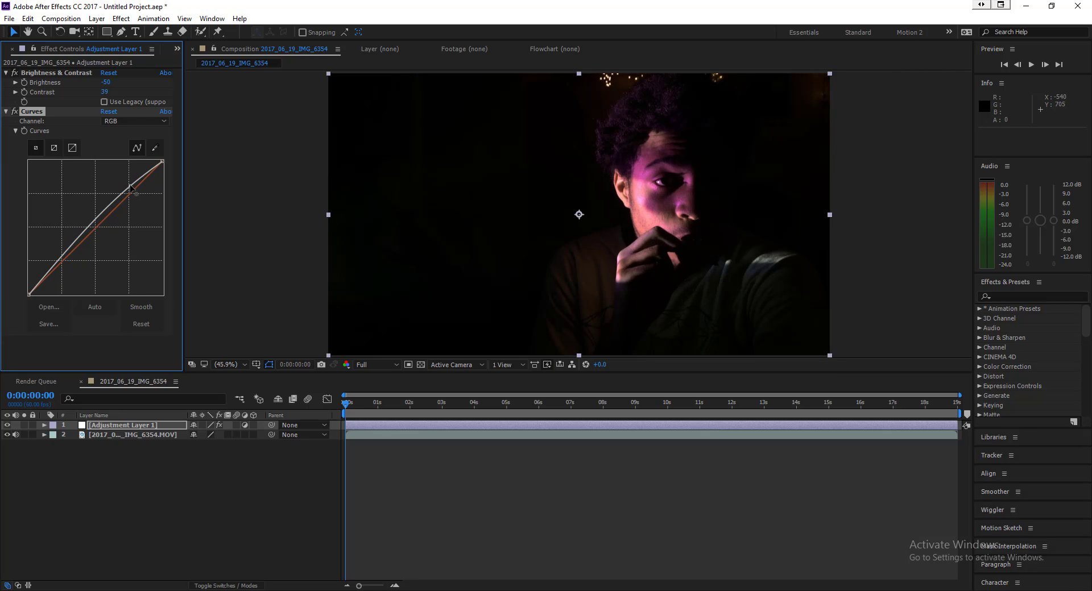
click(63, 264)
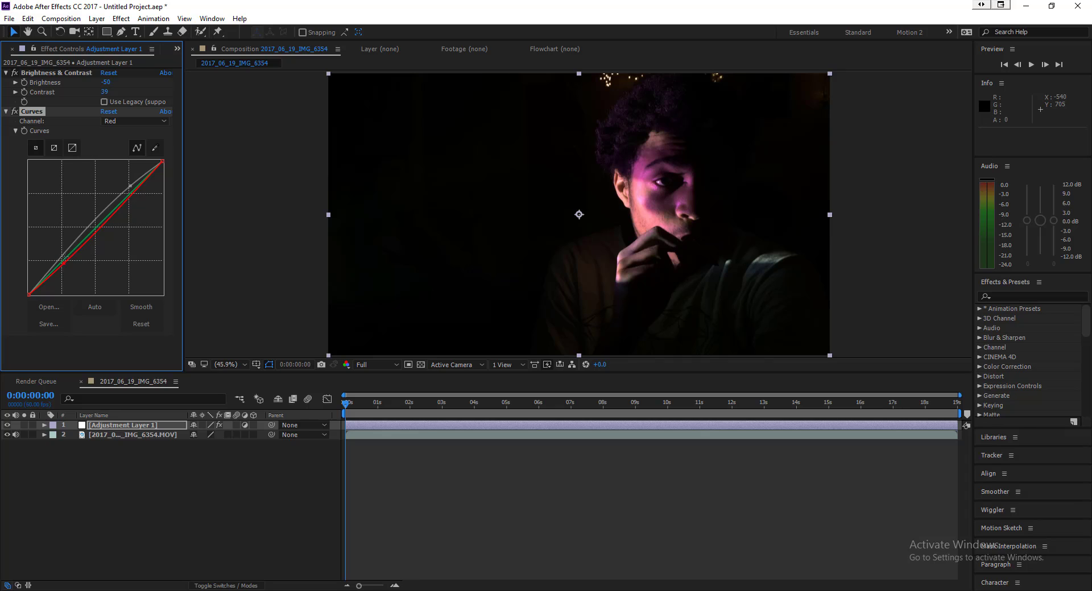
key(ctrl+z)
click(62, 254)
drag(62, 254, 63, 260)
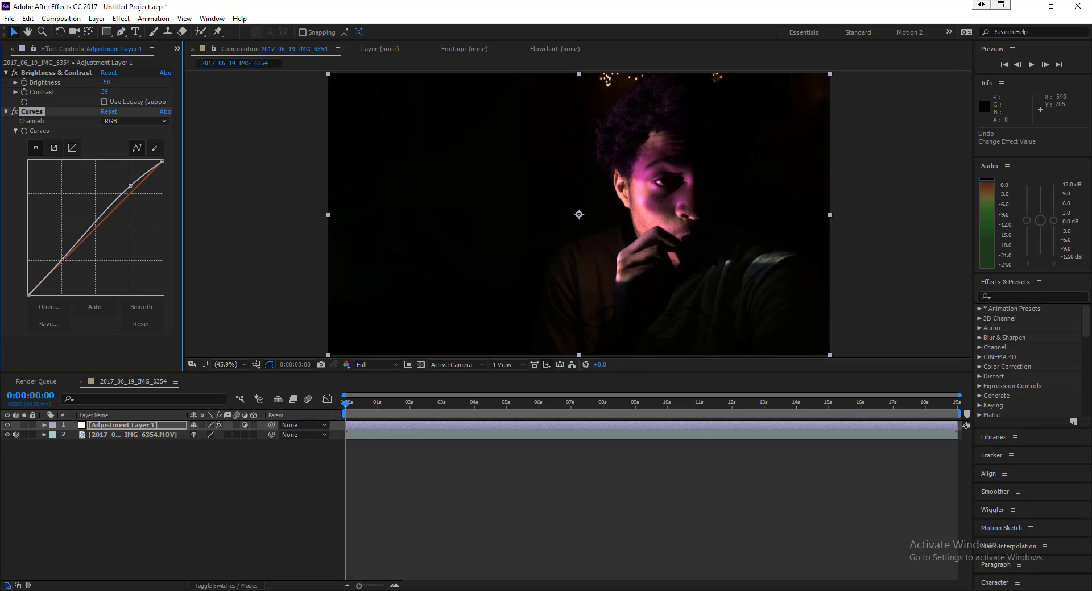
Apply the Exposure effect to the adjustment layer and set the master Exposure to 0.85.
click(121, 18)
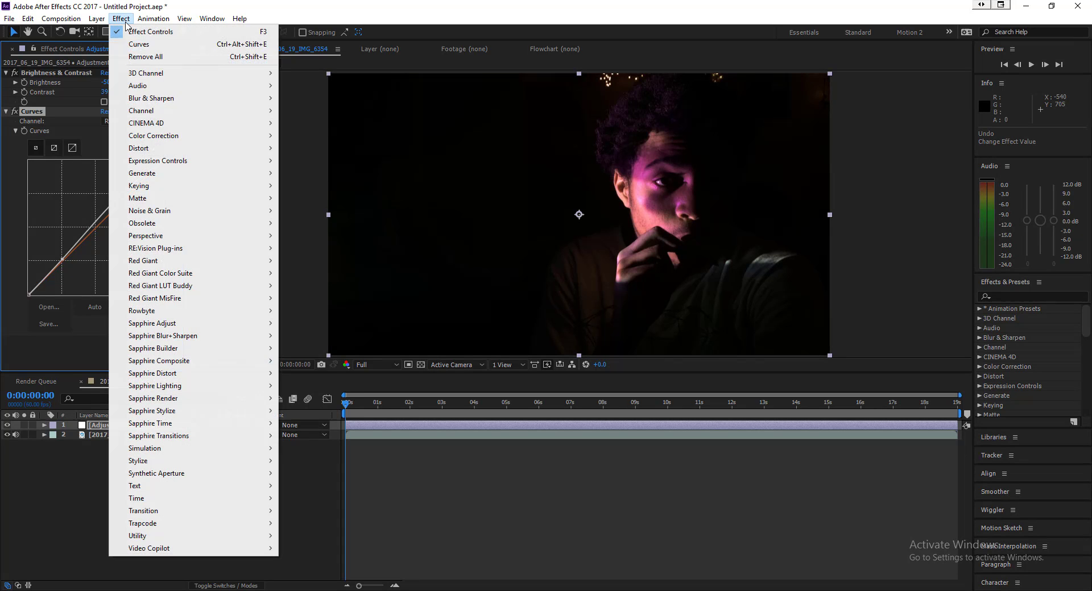
mouse_move(208, 135)
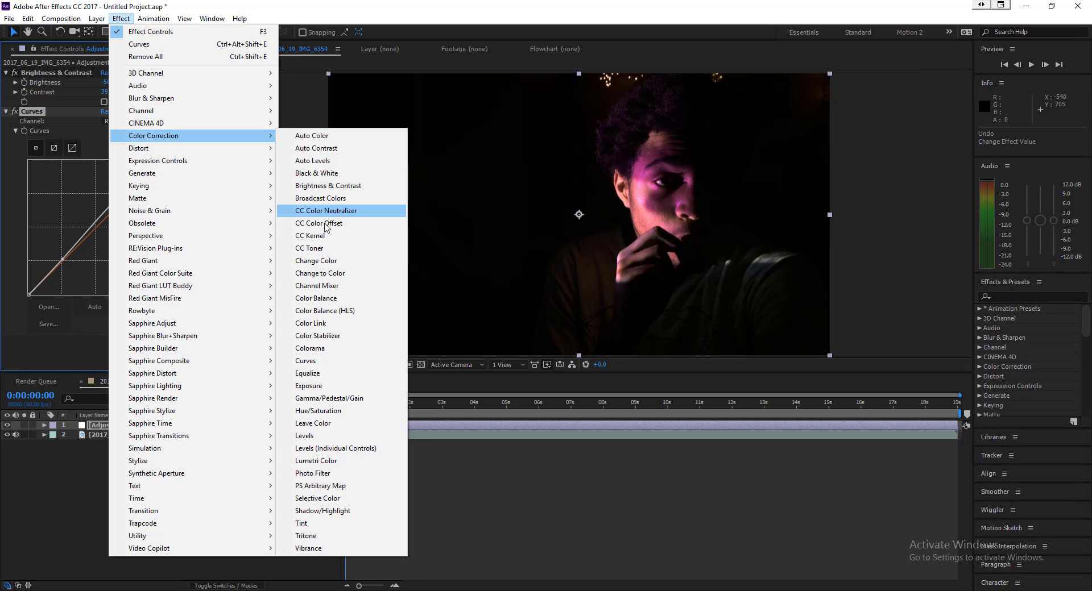
click(340, 385)
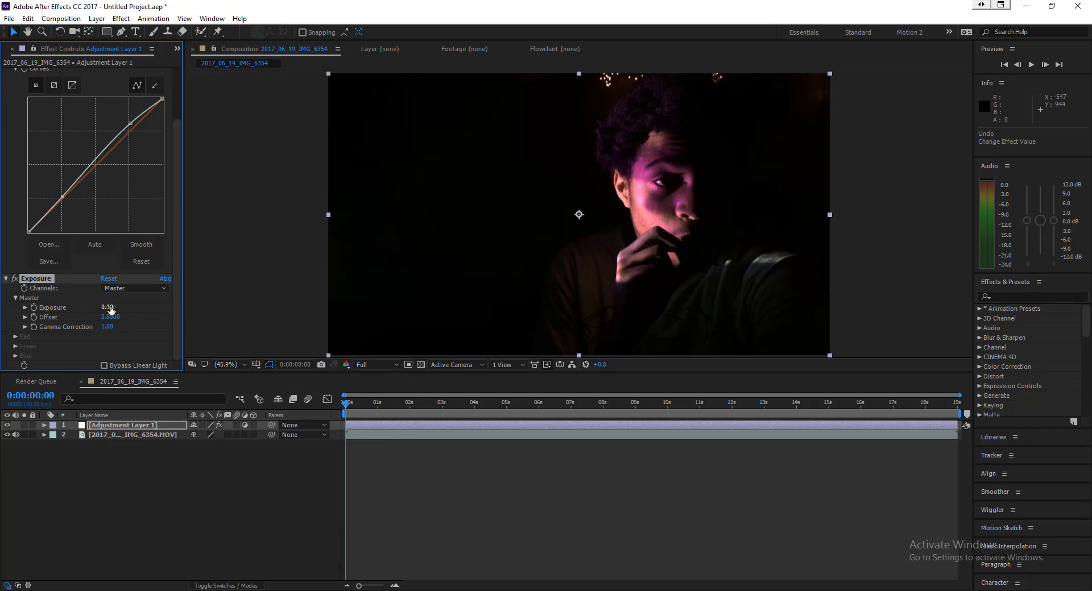
drag(112, 307, 142, 317)
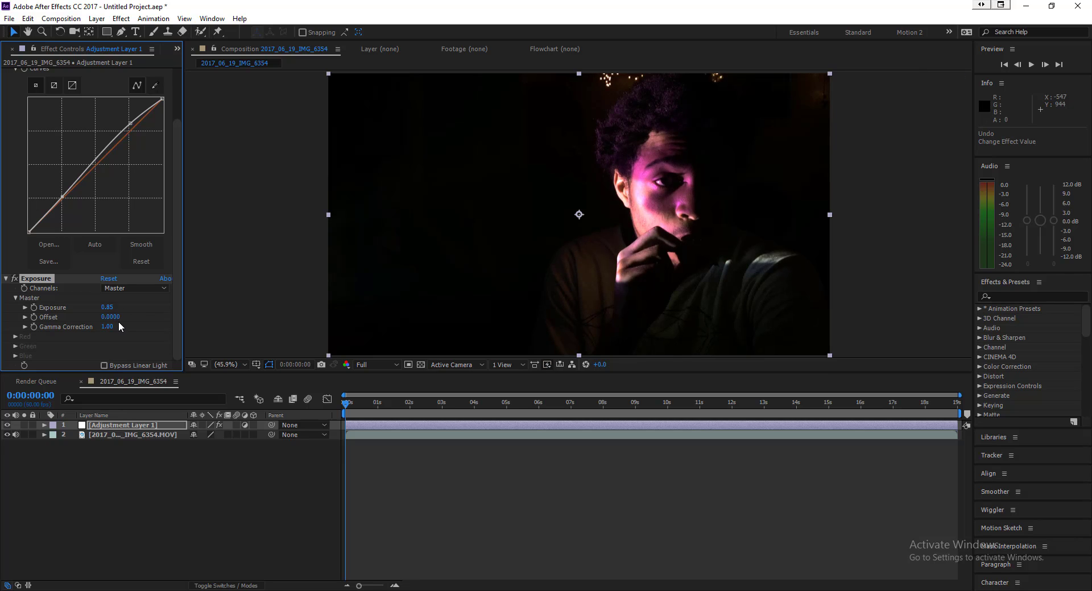
Try out master Offset values in the Exposure effect, from 0.05 down to 0.005.
drag(115, 319, 119, 318)
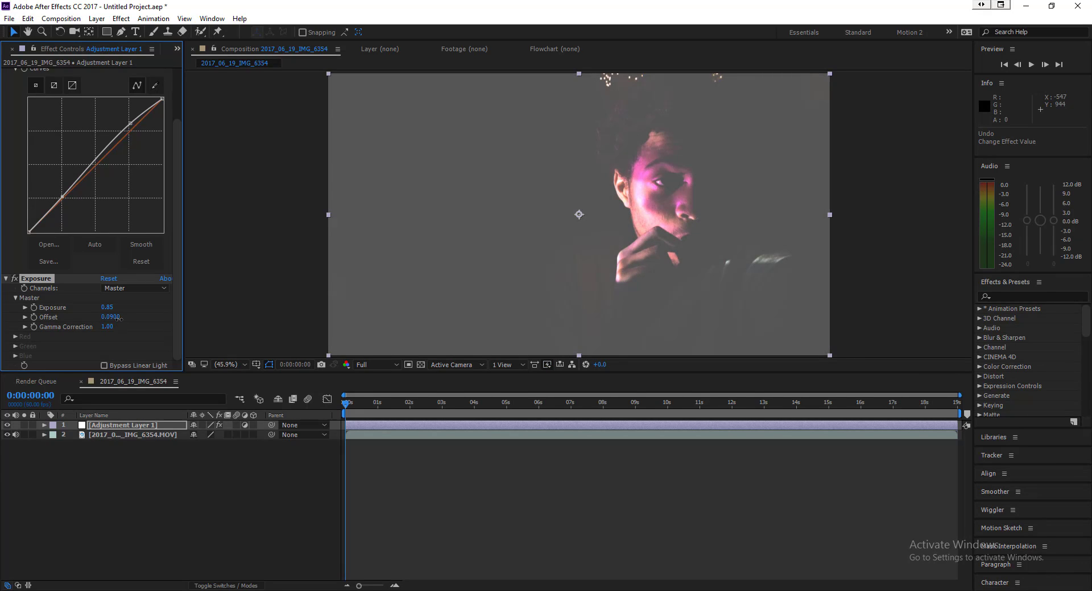
click(118, 319)
text(0.05)
key(Return)
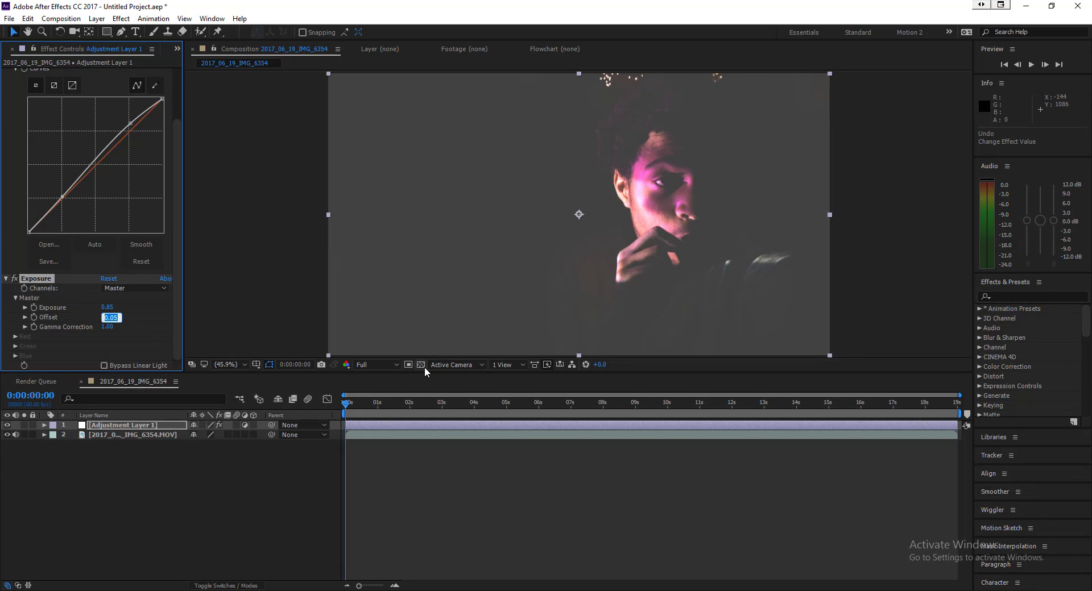
text(0.0)
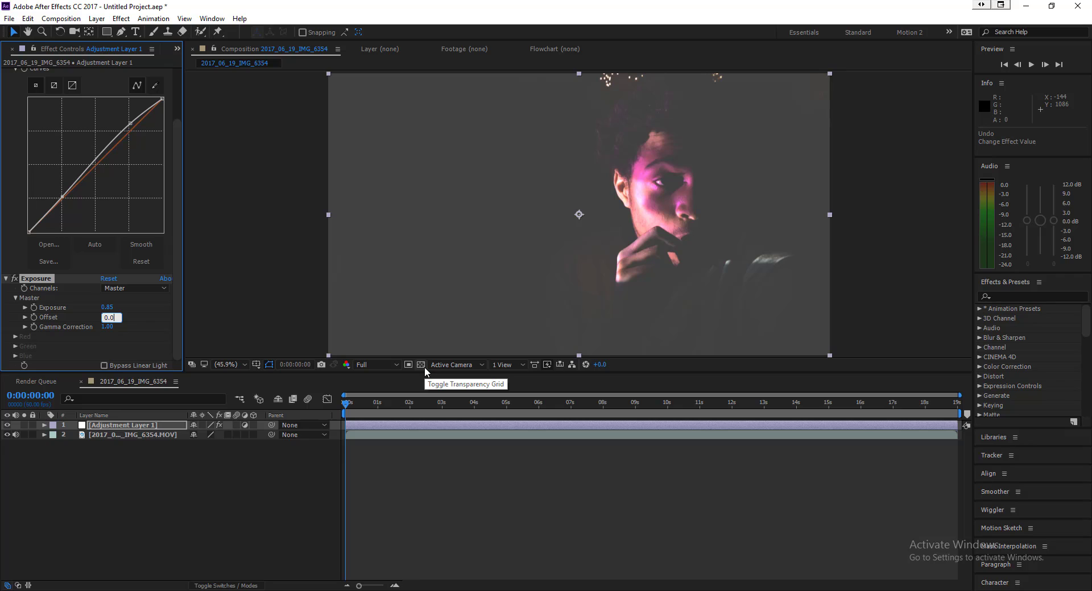
text(05)
key(Return)
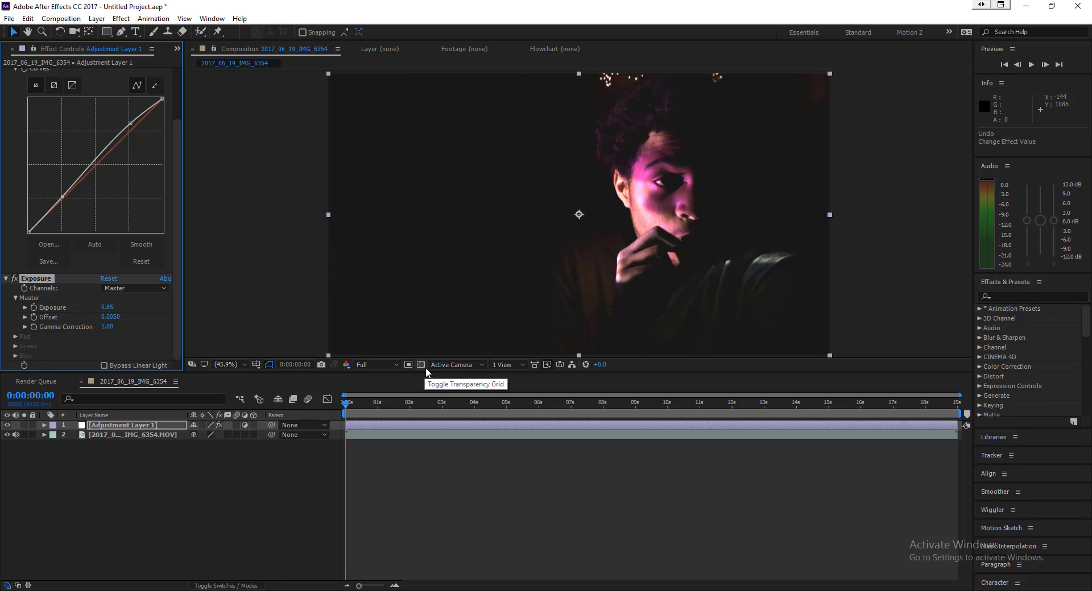
Set the Exposure effect's Gamma Correction to 0.90 and its Offset to 0.004.
drag(112, 330, 107, 332)
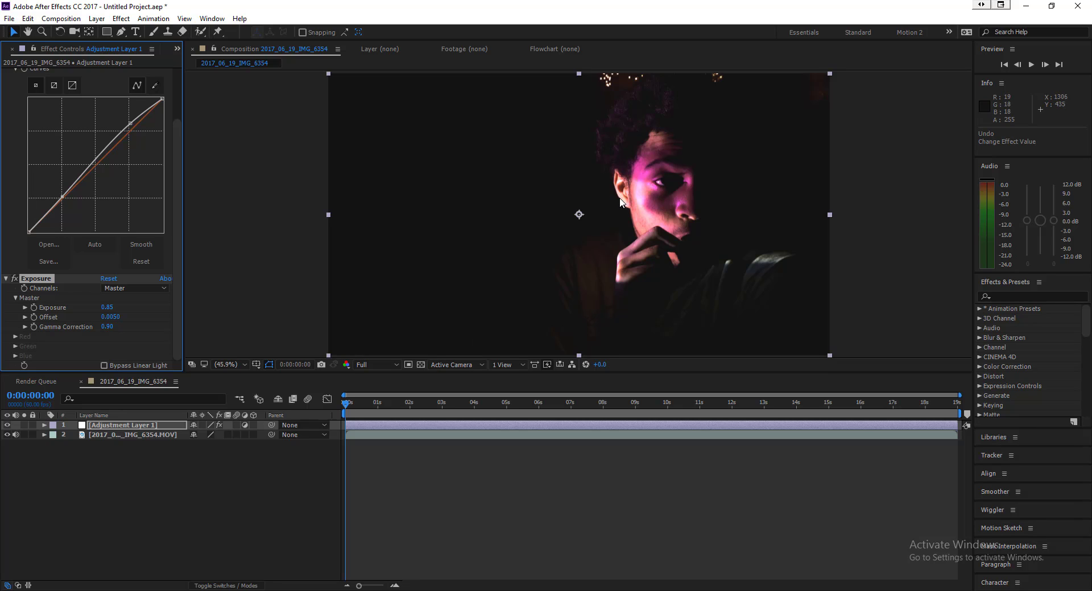
click(107, 316)
text(0.004)
key(Return)
Apply the Vibrance effect to the adjustment layer, raising Vibrance and lowering Saturation.
click(121, 18)
mouse_move(199, 135)
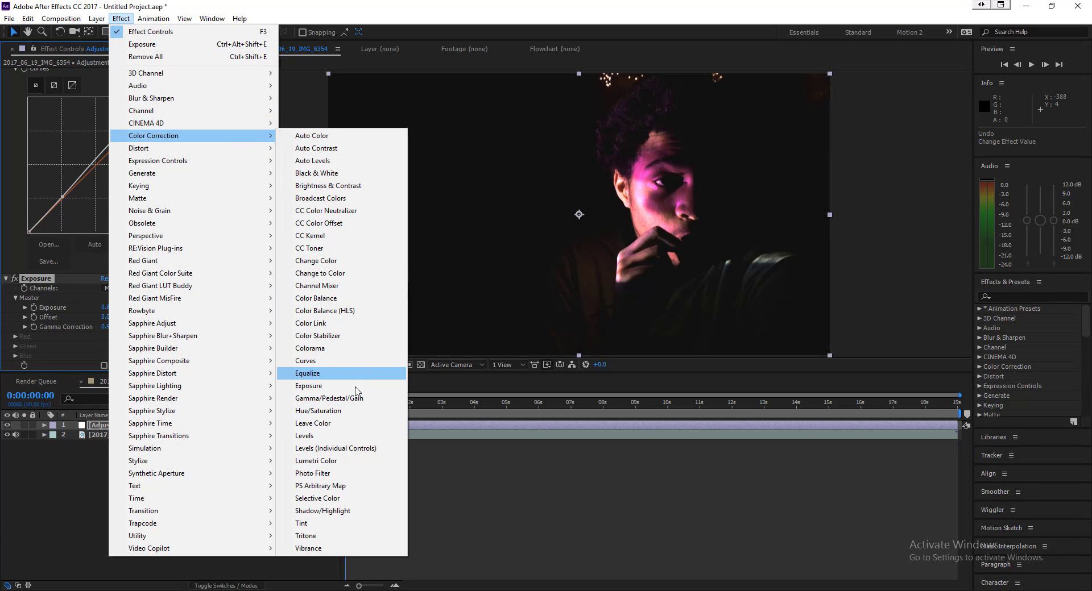
click(339, 549)
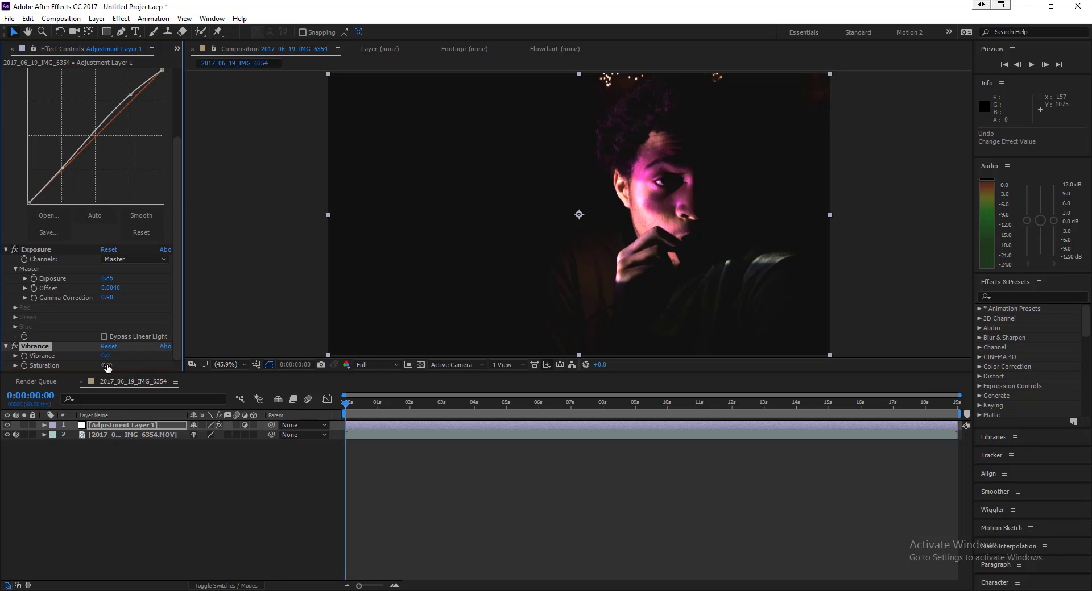
drag(107, 368, 157, 364)
mouse_move(111, 365)
mouse_down()
mouse_move(130, 370)
mouse_move(98, 355)
mouse_up()
Apply the Shadow/Highlight effect to the adjustment layer and turn off its Auto Amounts.
click(120, 18)
mouse_move(227, 136)
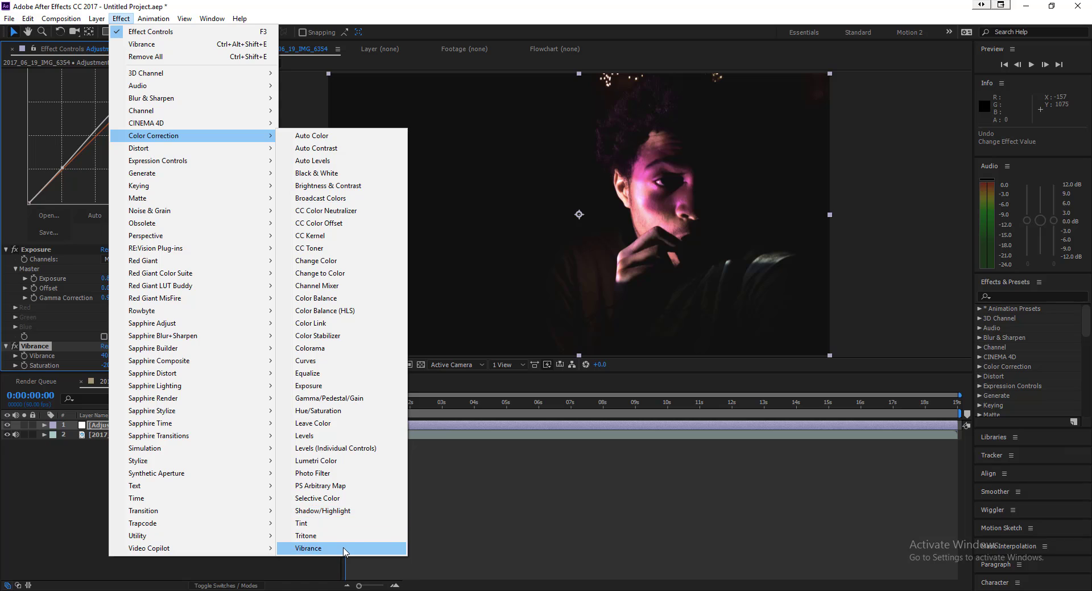
click(349, 512)
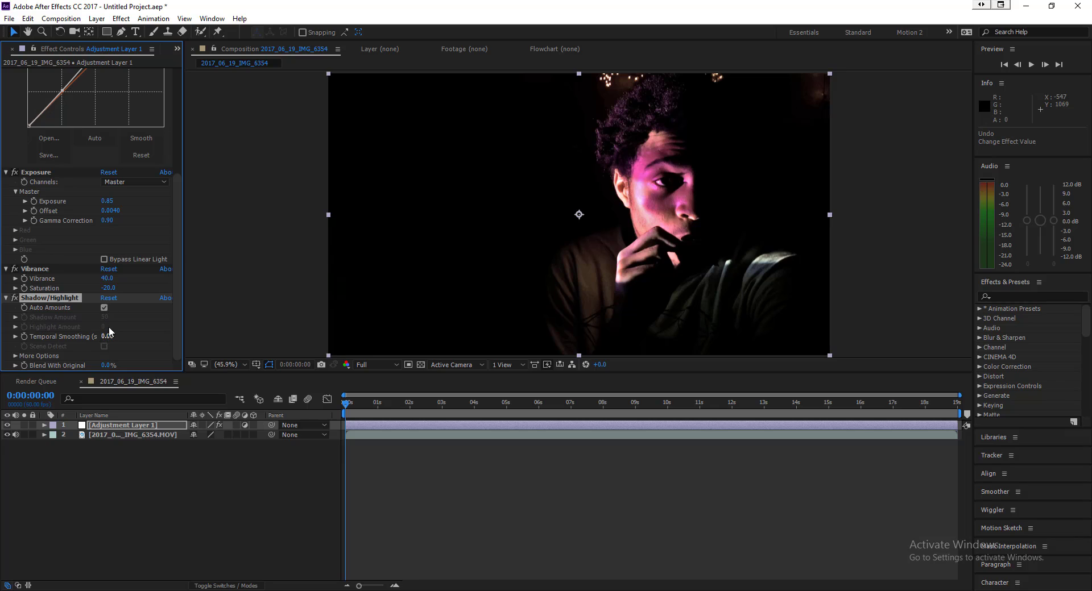
click(104, 308)
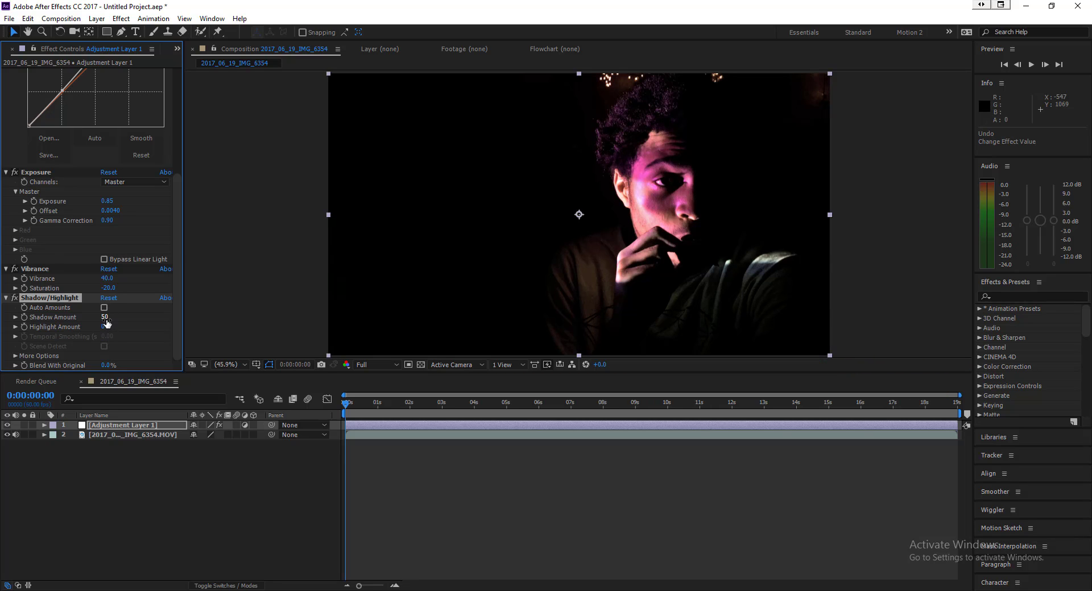
Try a Shadow Amount of 10 in the Shadow/Highlight effect, and settle on 60.
text(10)
key(Return)
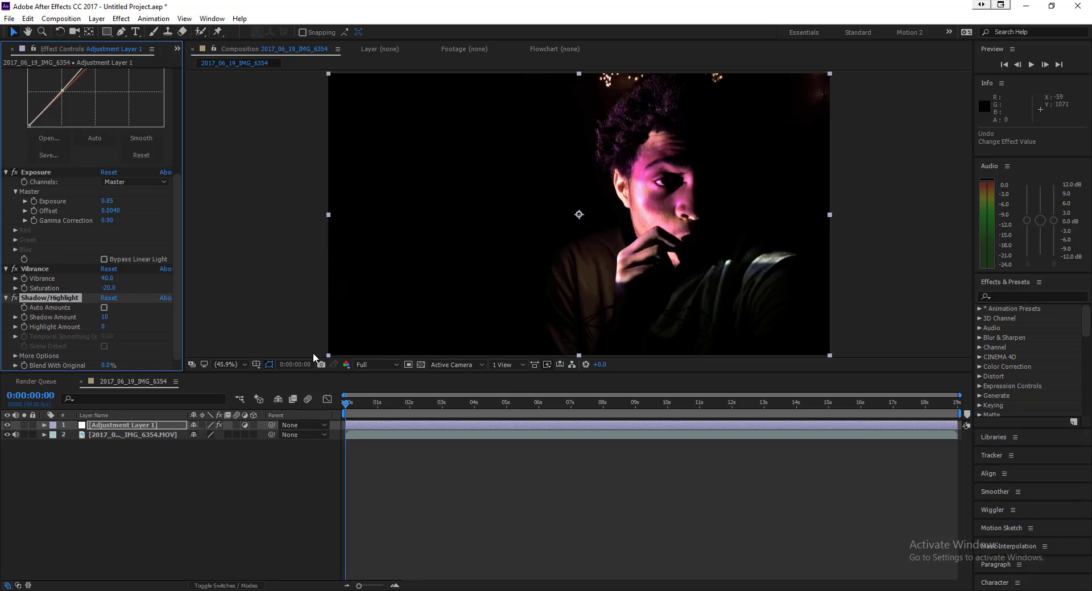
click(105, 319)
key(Return)
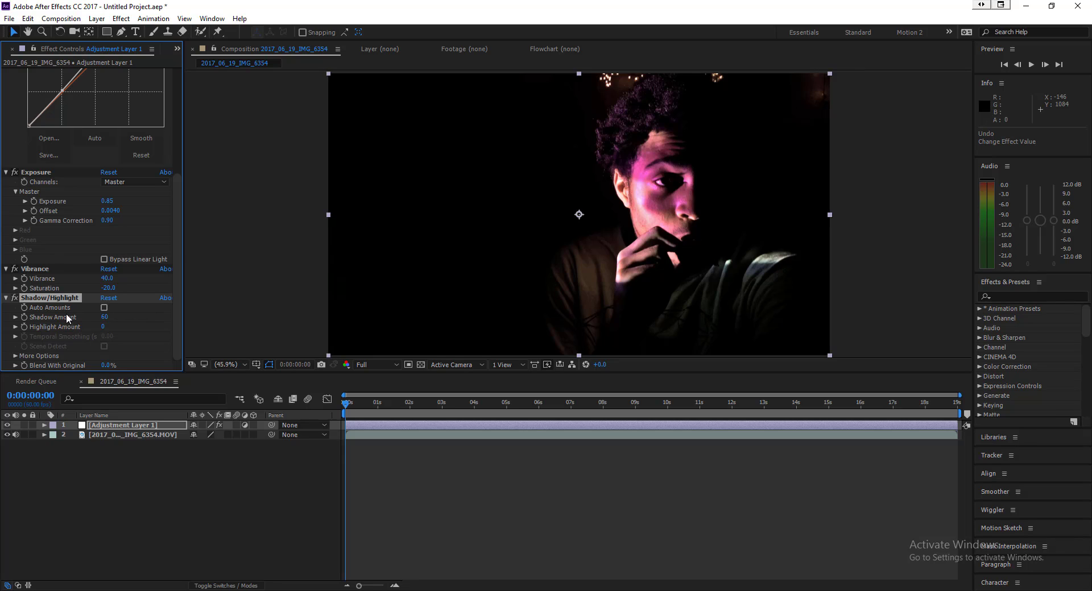
Set the Shadow/Highlight effect's Highlight Amount to 30 and its Blend With Original to 44%.
click(104, 328)
key(Return)
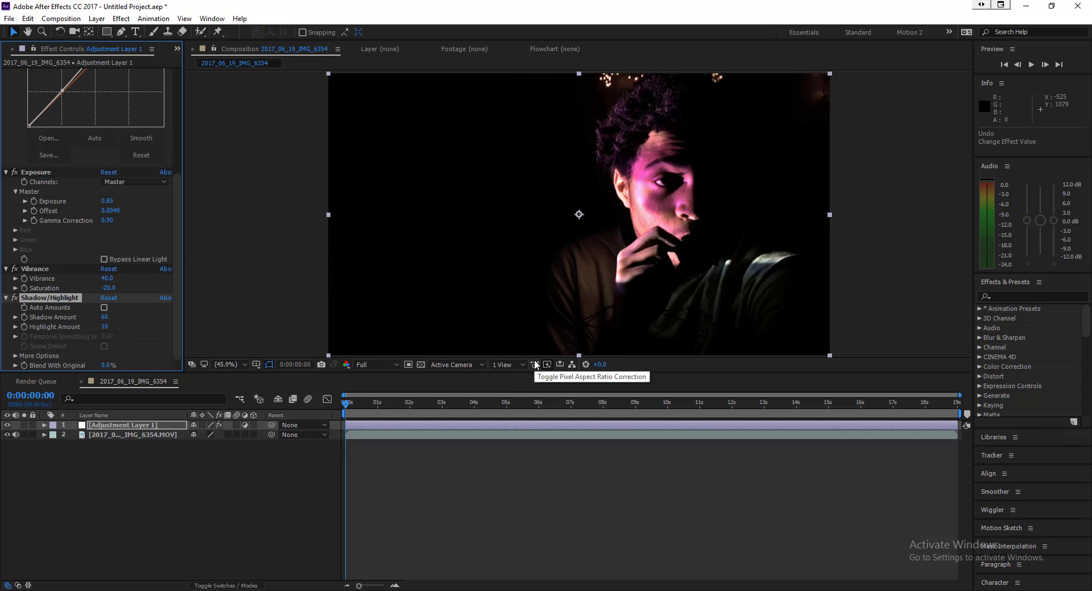
click(104, 327)
text(30)
key(Return)
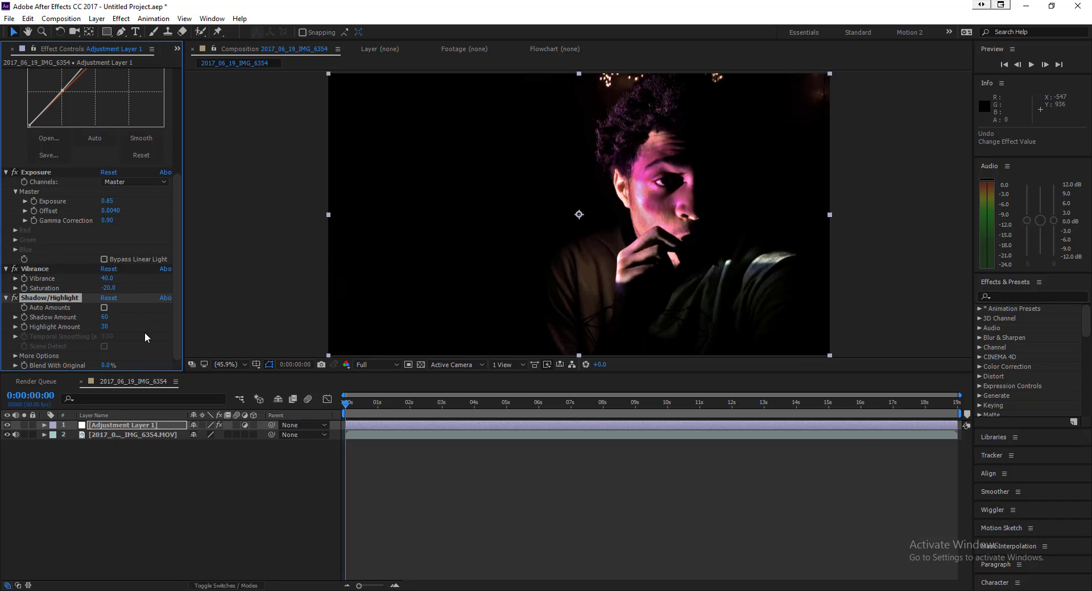
Try out the Levels effect on the adjustment layer by shifting its input black and gamma points in the histogram.
click(121, 18)
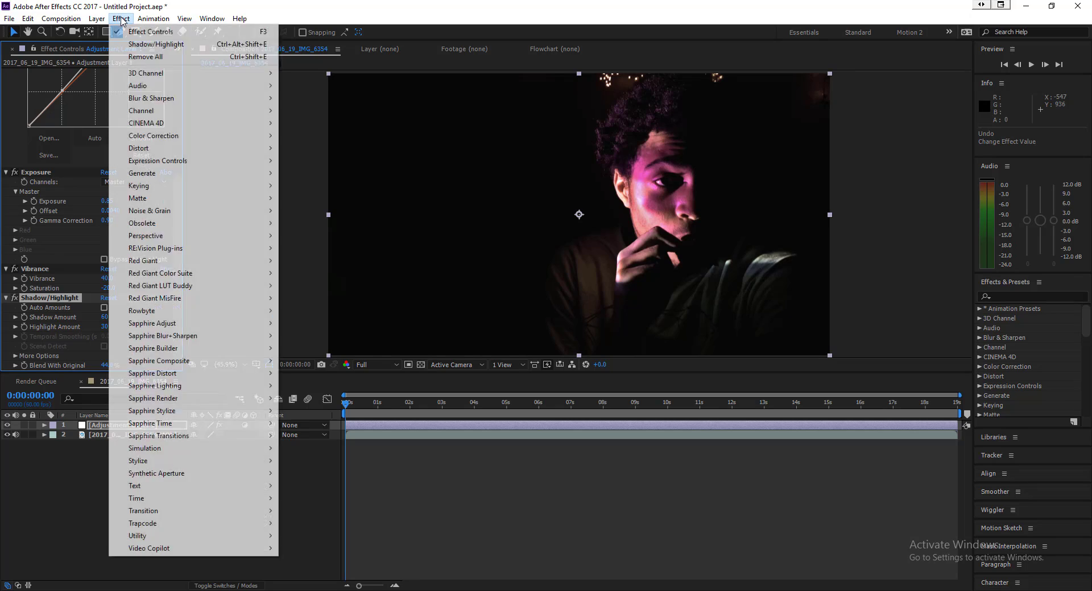
mouse_move(251, 141)
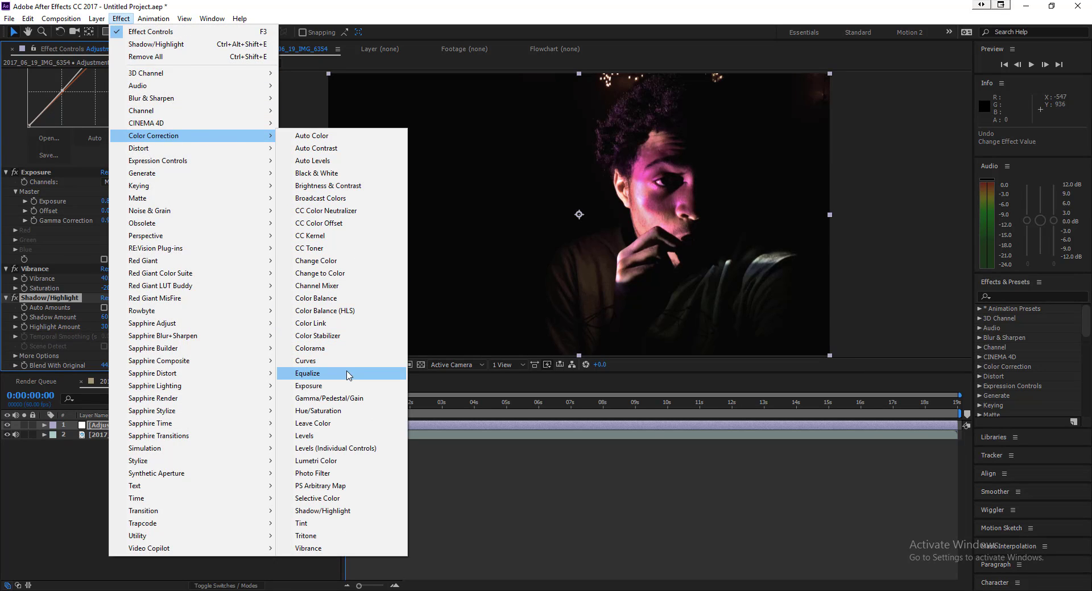
click(341, 436)
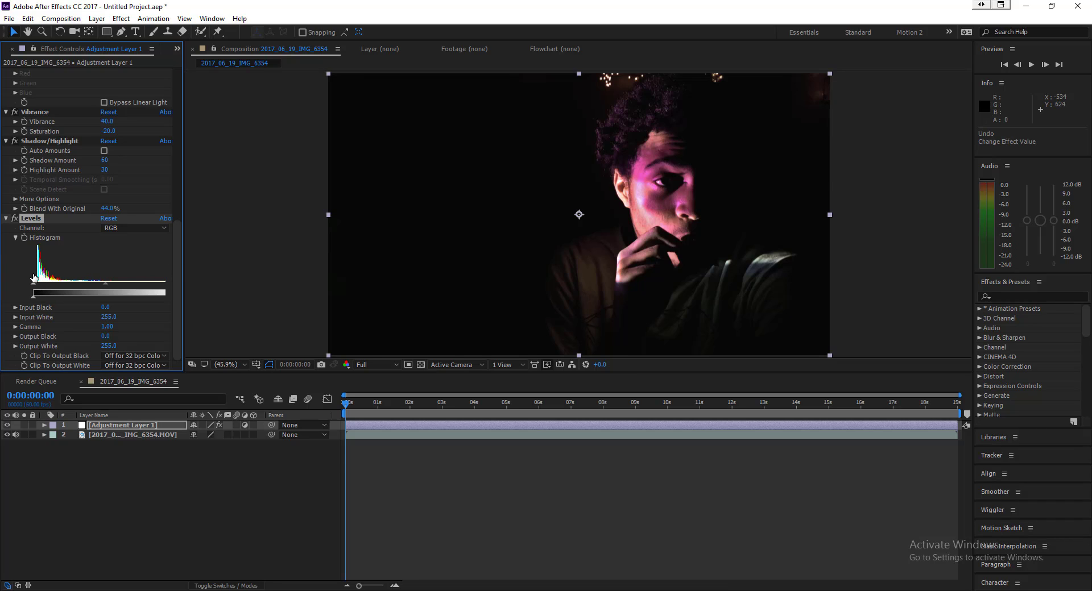
drag(35, 283, 95, 286)
drag(89, 287, 40, 286)
drag(105, 283, 82, 283)
scroll(33, 222, up, 5)
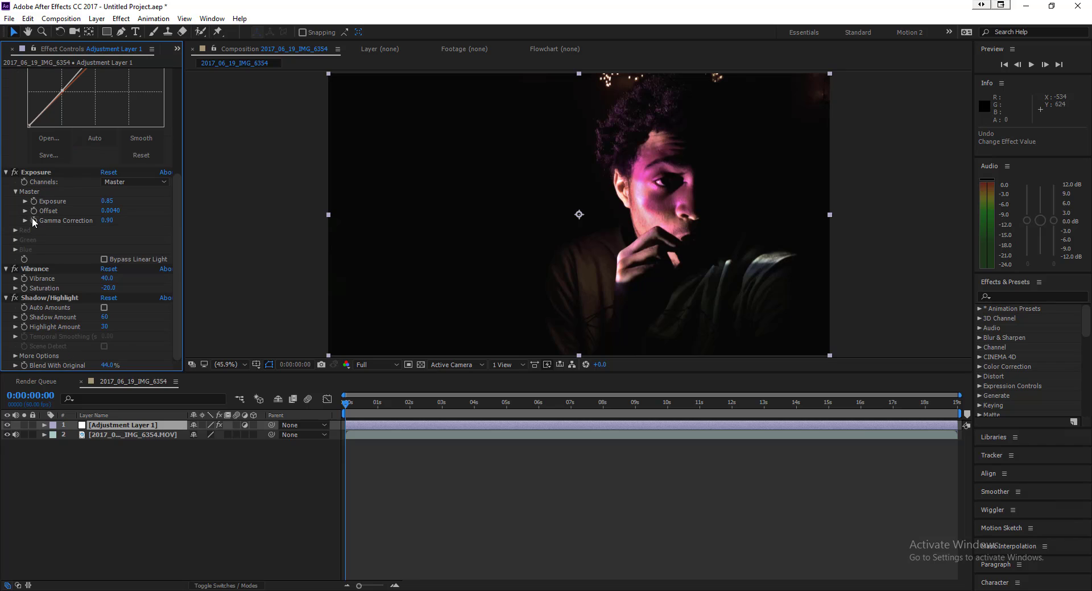
Apply the Photo Filter effect to the adjustment layer.
click(122, 18)
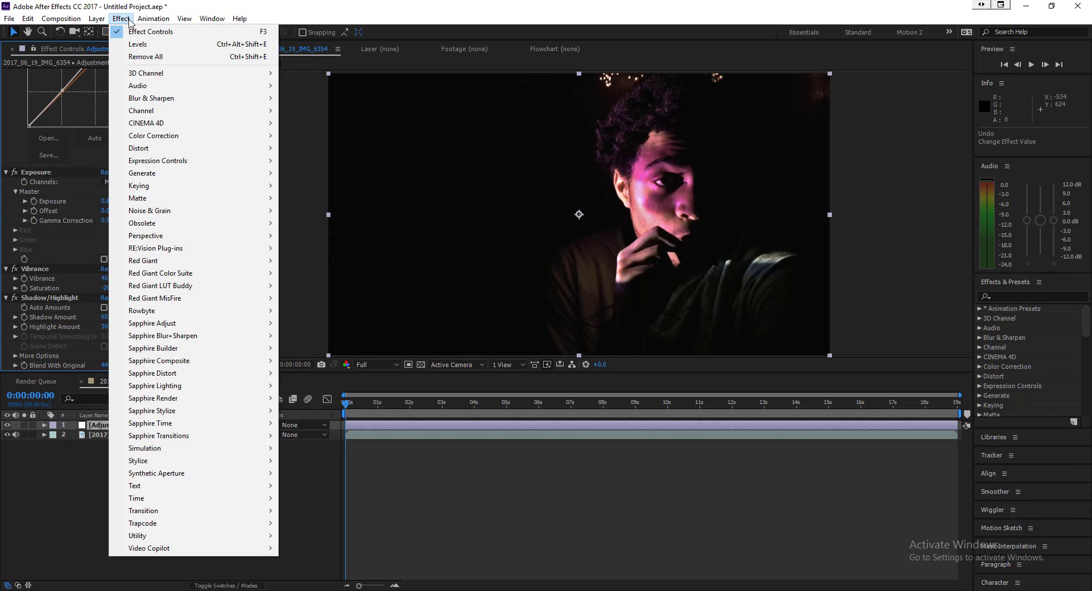
mouse_move(154, 18)
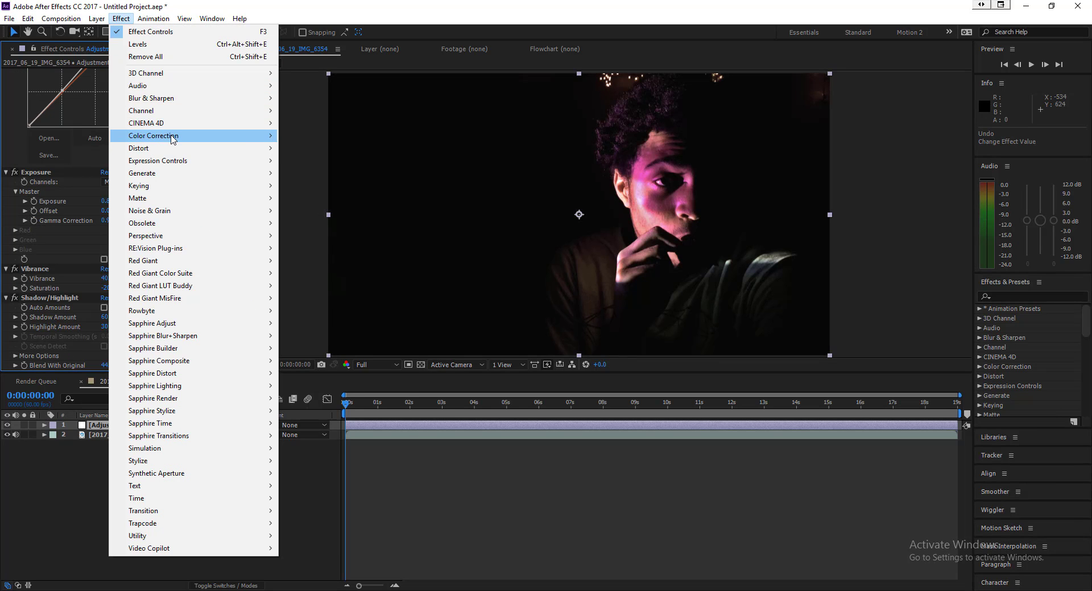
mouse_move(174, 137)
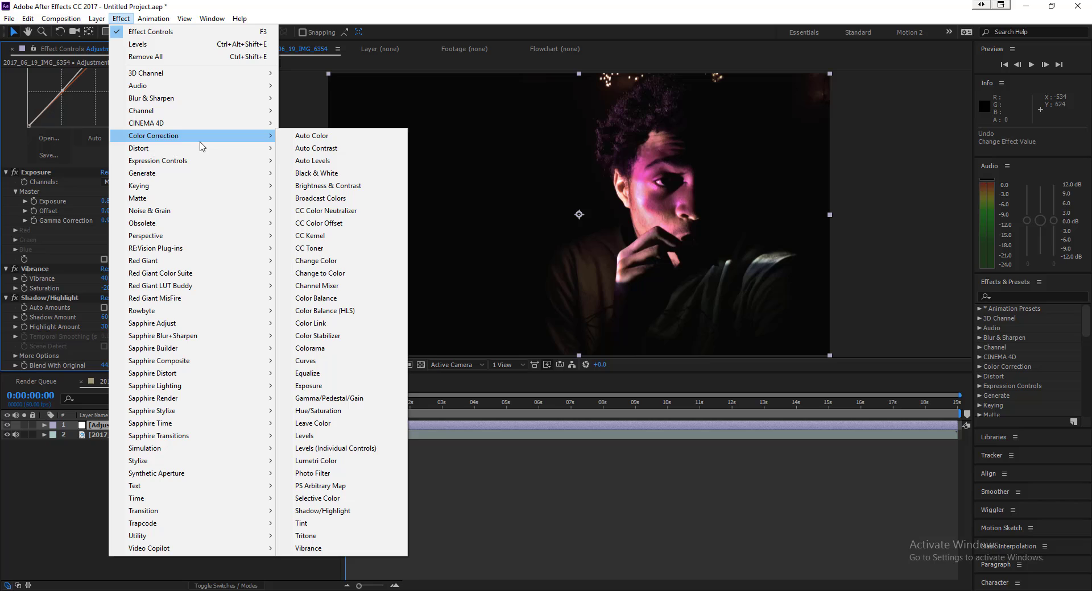
click(343, 475)
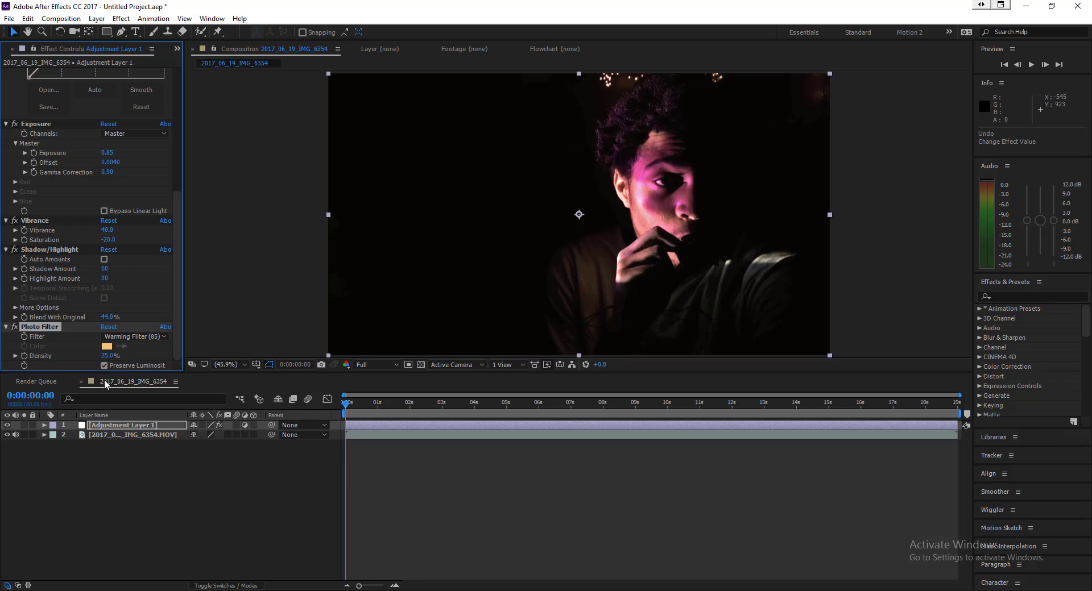
Try the Photo Filter presets Cooling Filter (80), Cooling Filter (LBB) and Cooling Filter (82).
click(129, 338)
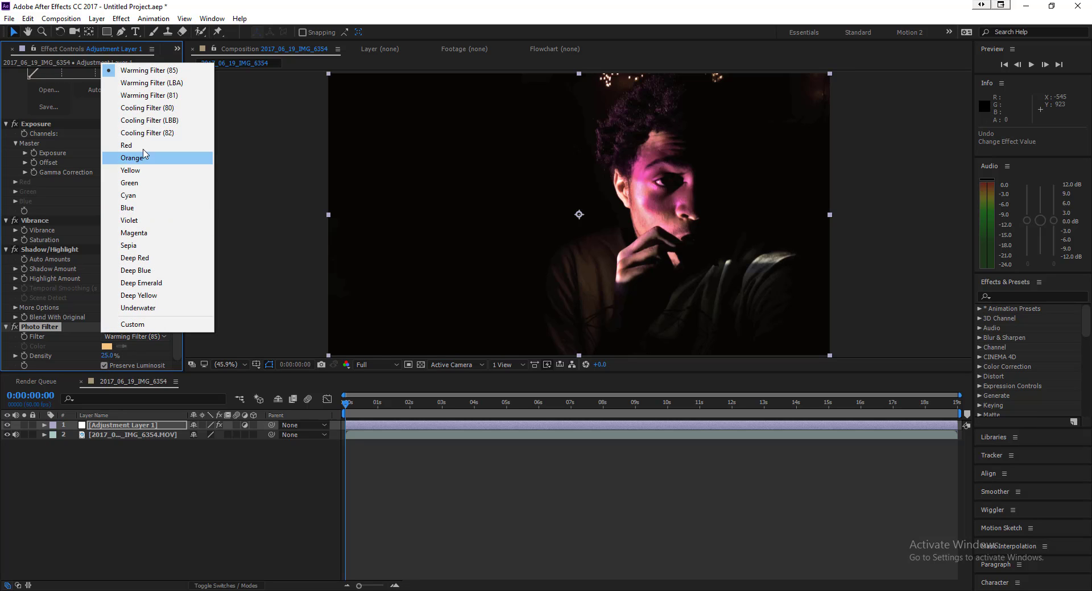
click(158, 108)
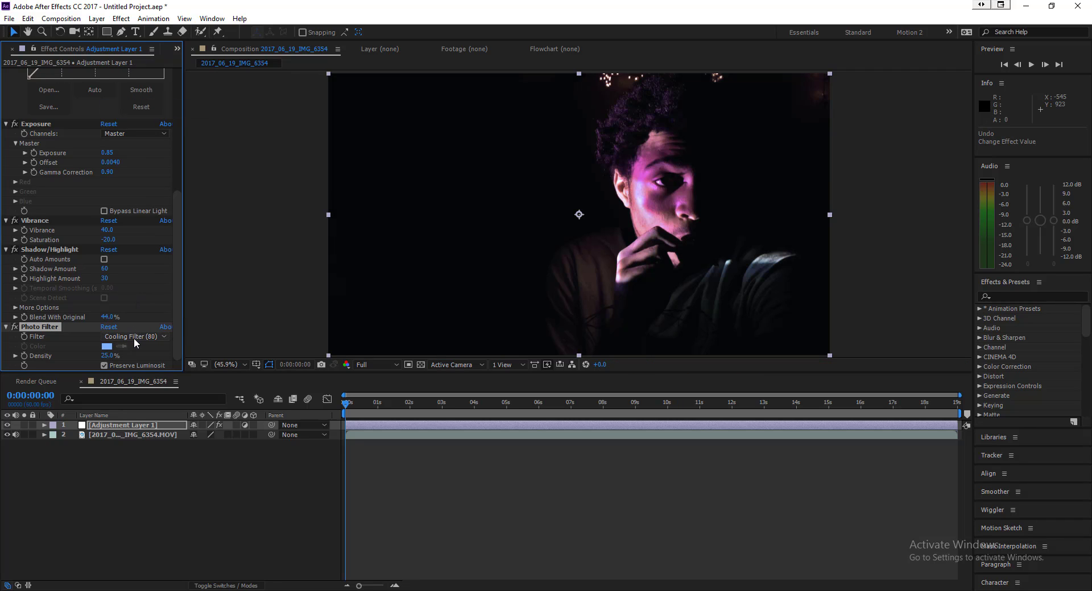
click(134, 338)
click(170, 121)
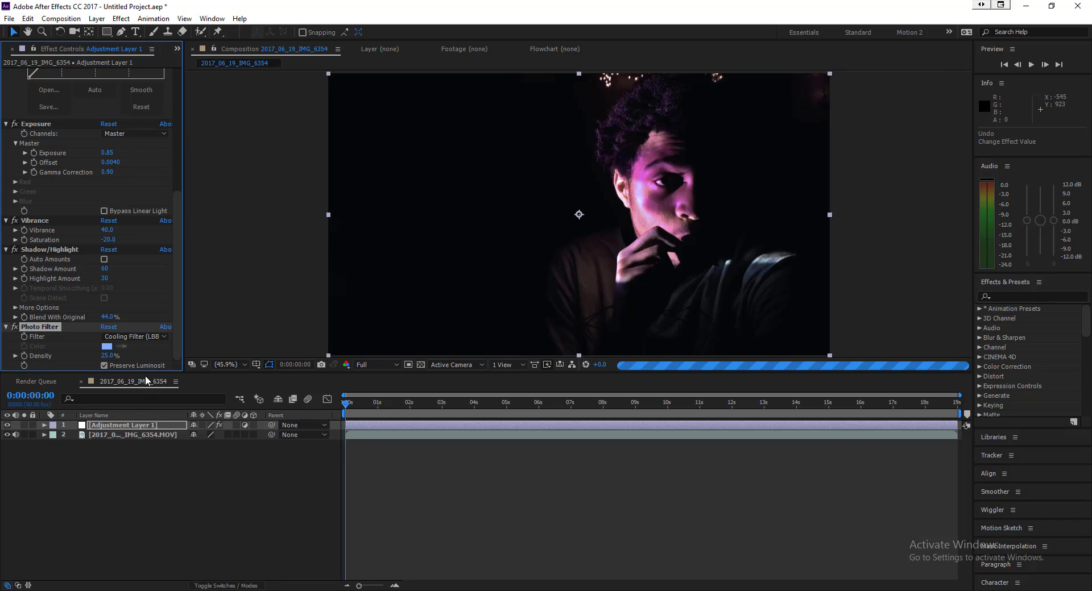
click(147, 340)
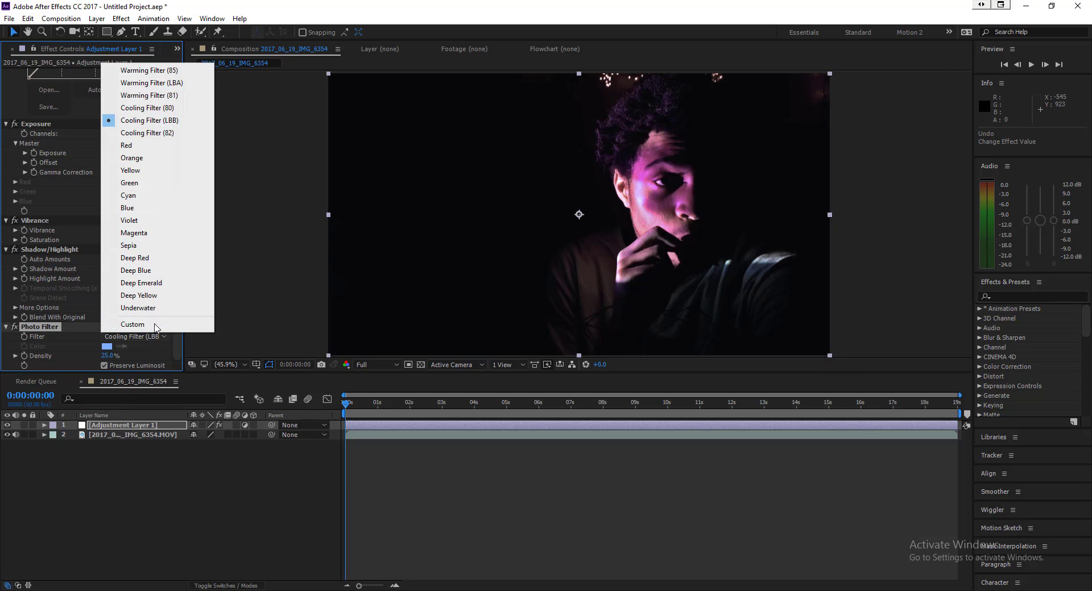
click(168, 133)
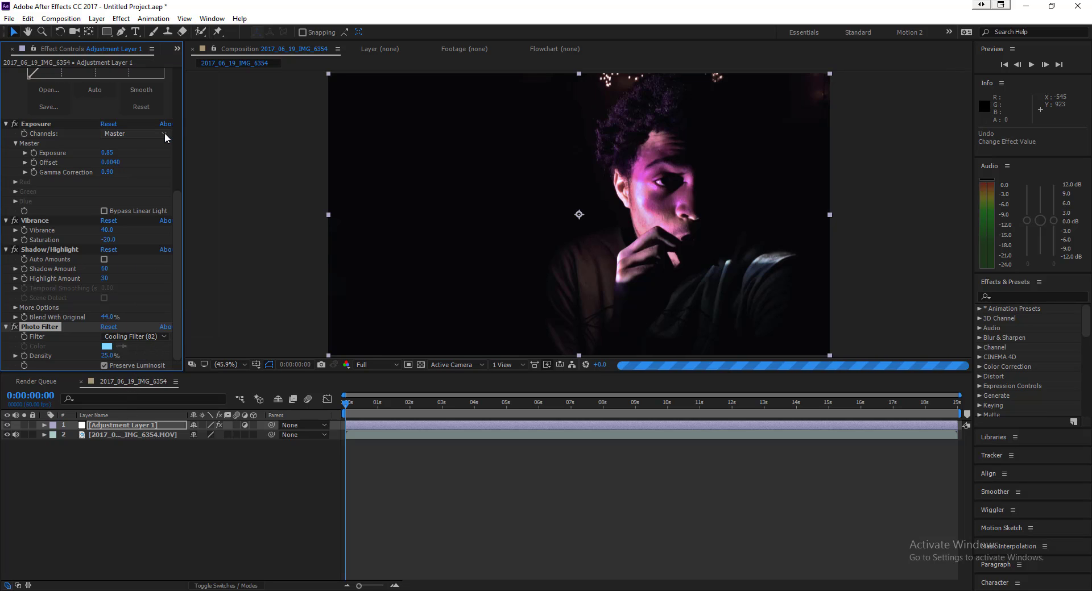
click(117, 334)
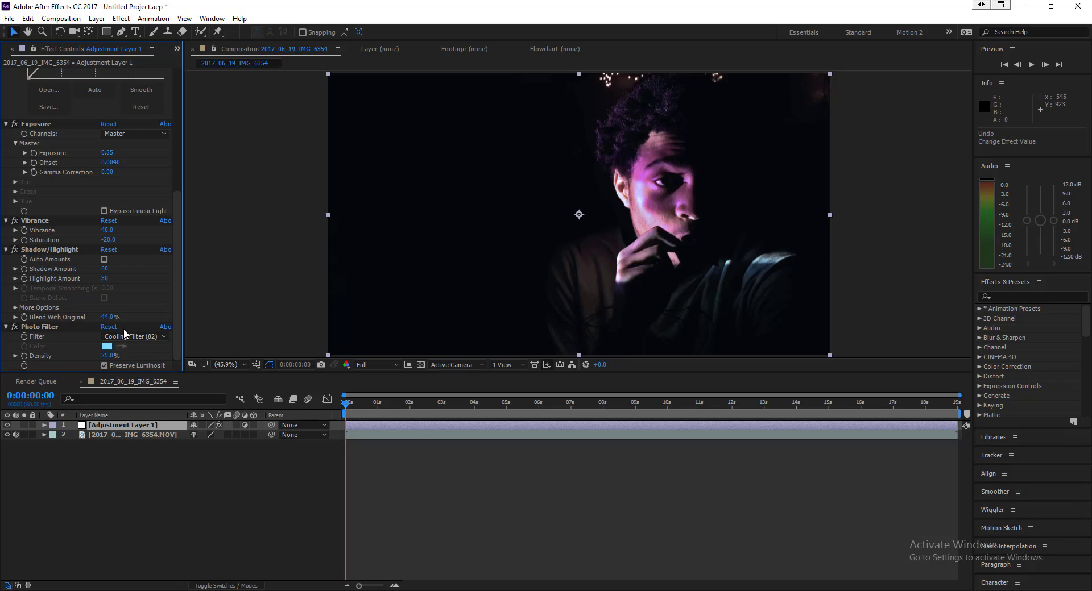
Switch the Photo Filter to Custom and set its color to a light purple of about C756E8.
click(122, 339)
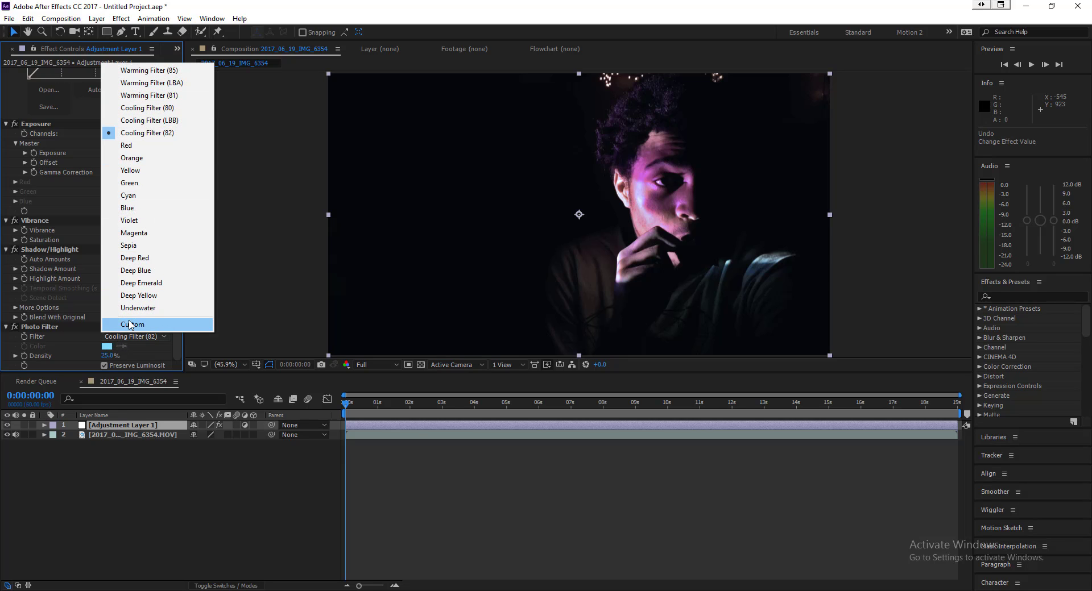
click(134, 325)
click(106, 347)
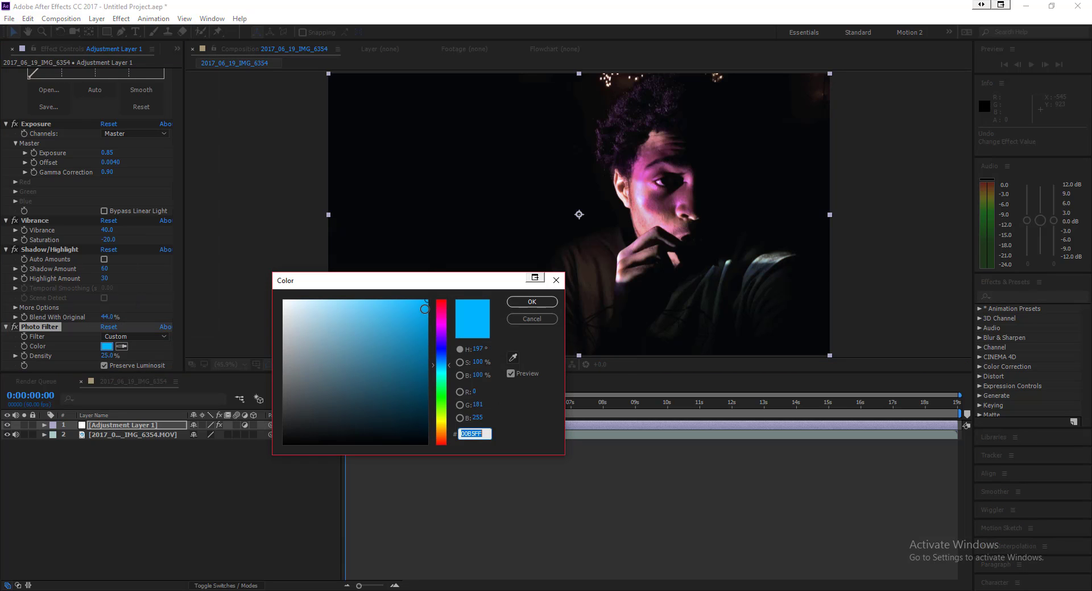
drag(427, 311, 356, 303)
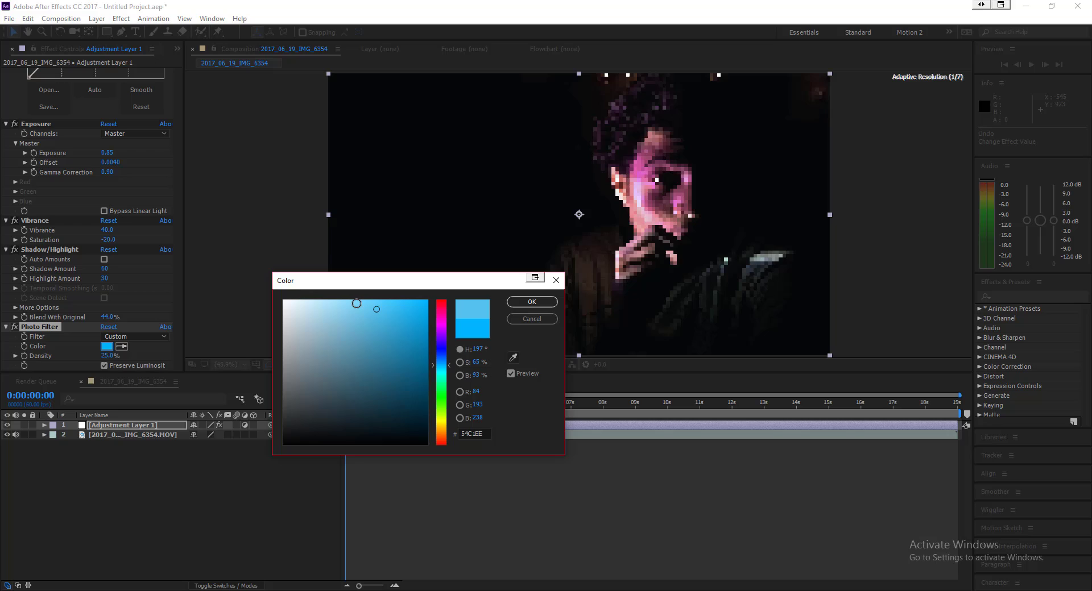
click(441, 331)
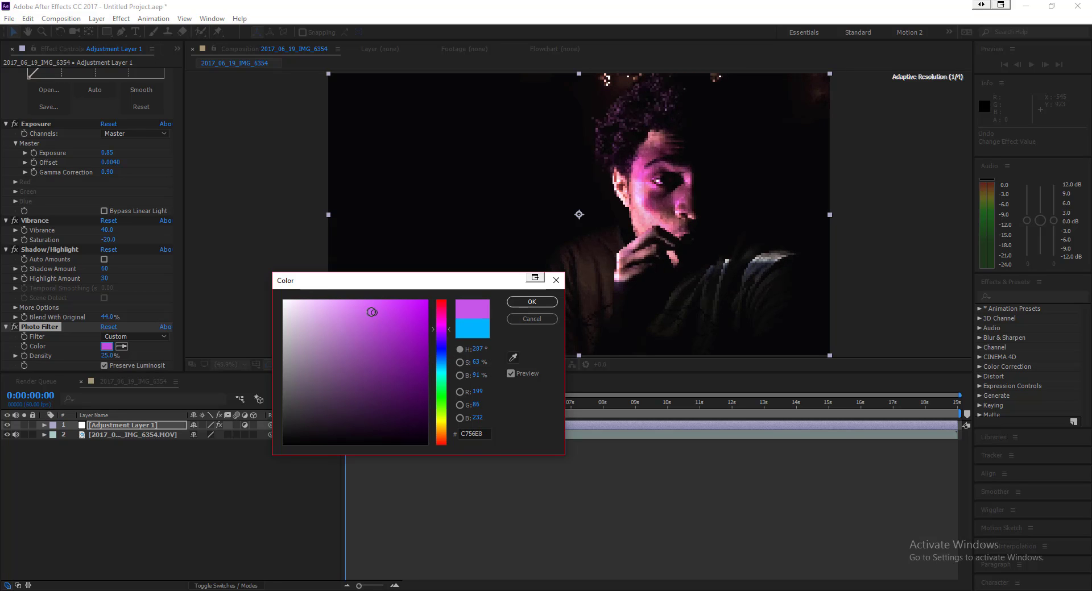
click(531, 302)
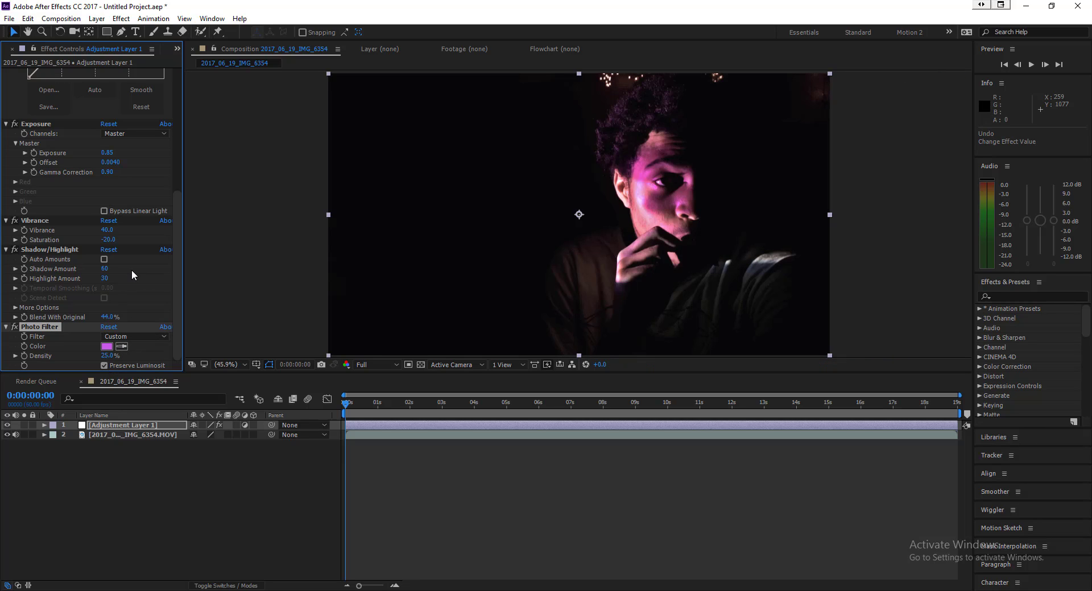
Apply the Stylize Glow effect to the adjustment layer.
click(121, 19)
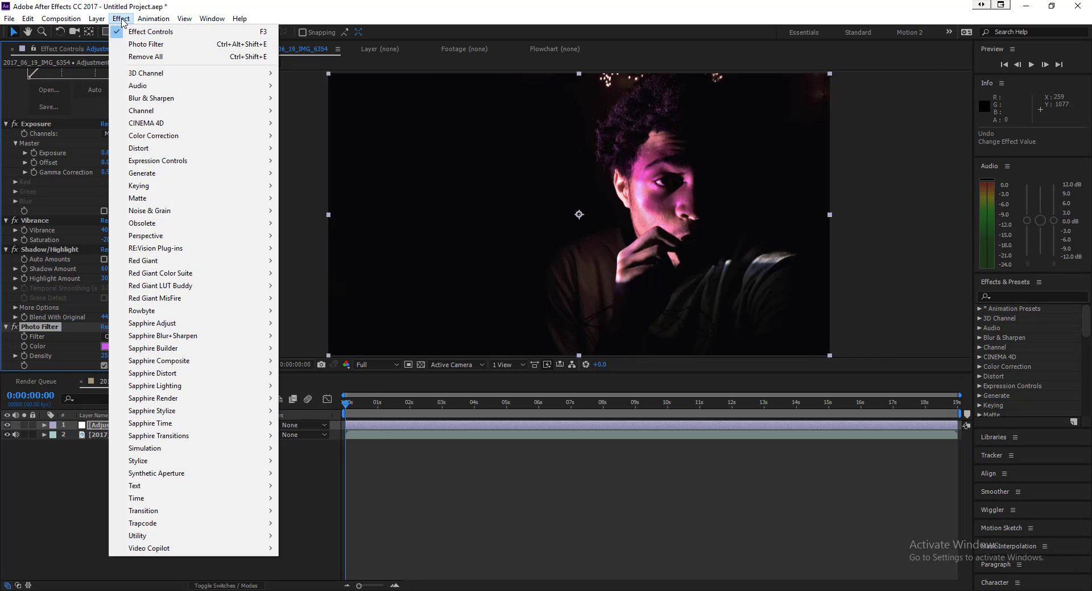
mouse_move(171, 338)
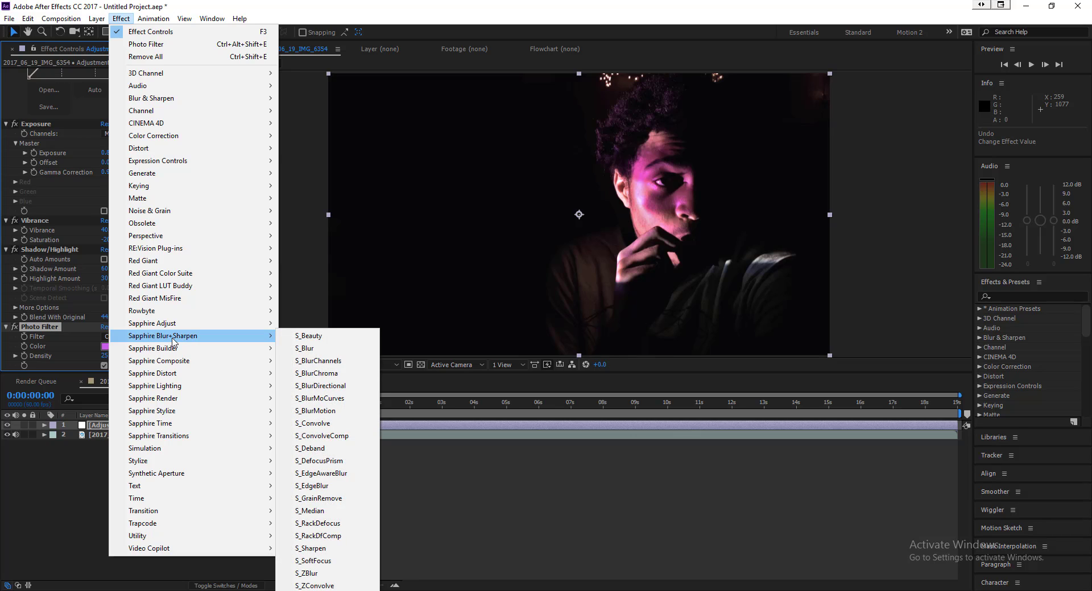
mouse_move(216, 139)
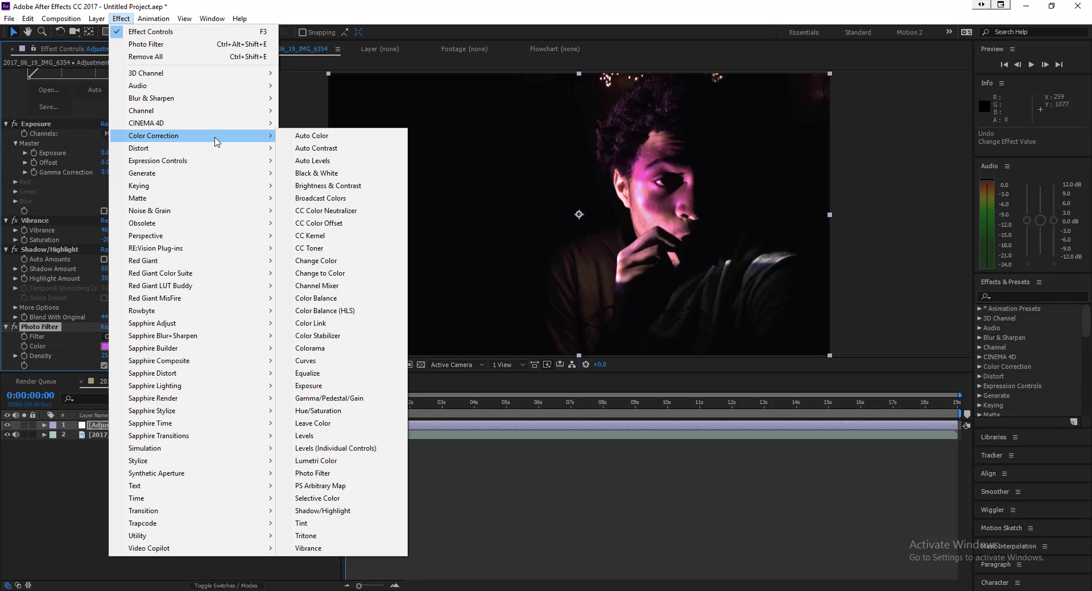
mouse_move(200, 466)
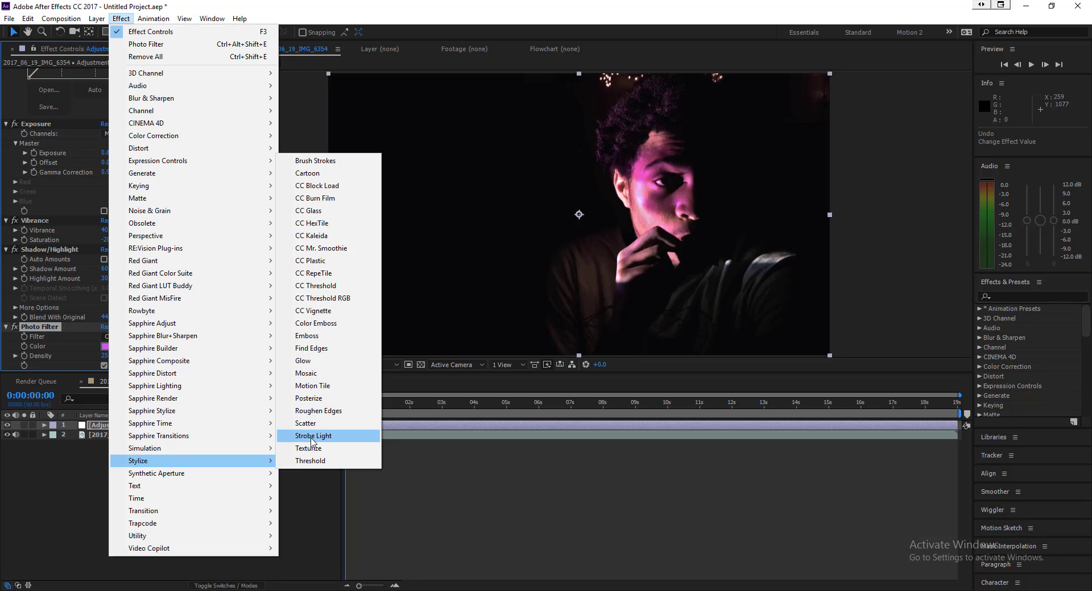
click(303, 361)
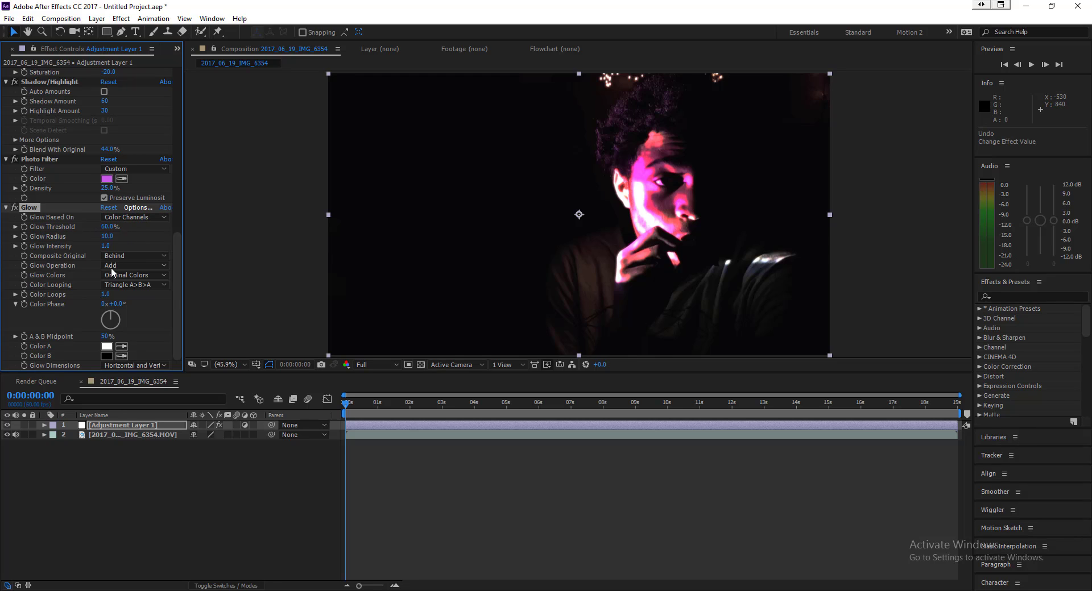
click(134, 256)
click(135, 217)
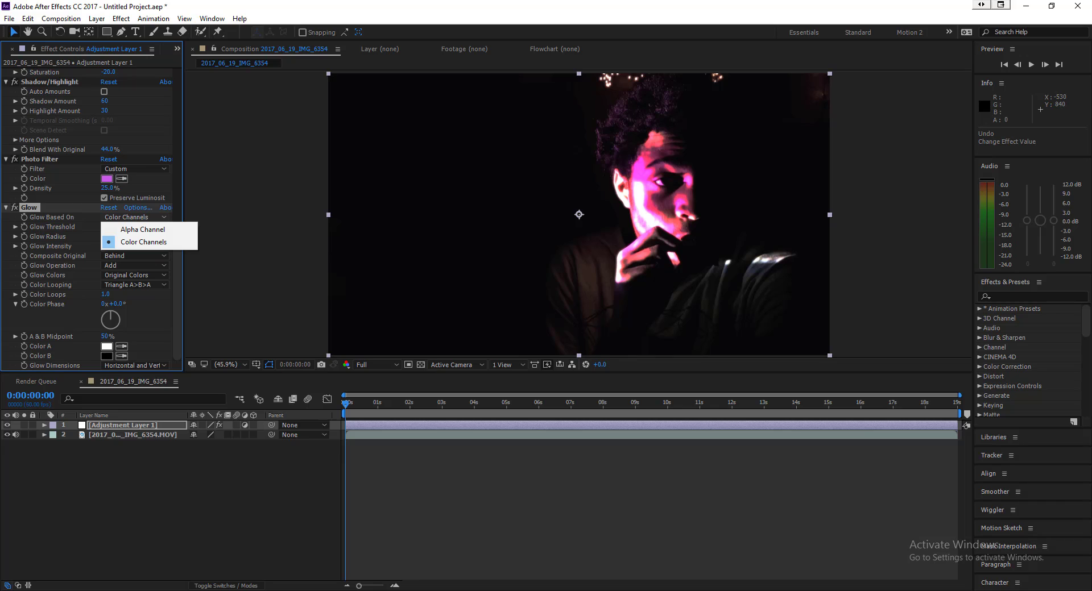
key(alt+Tab)
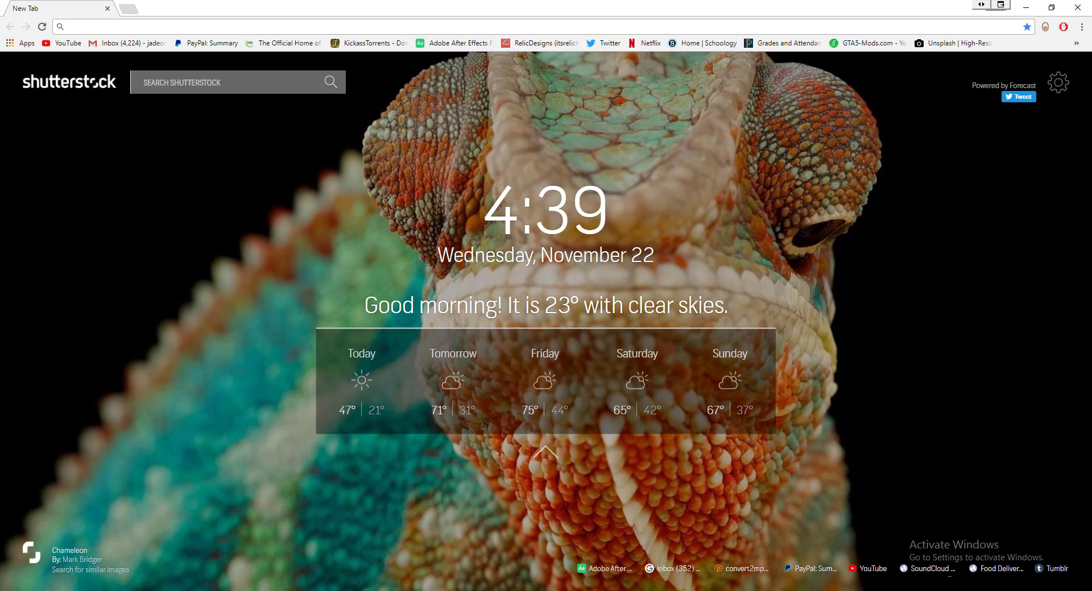
click(1088, 3)
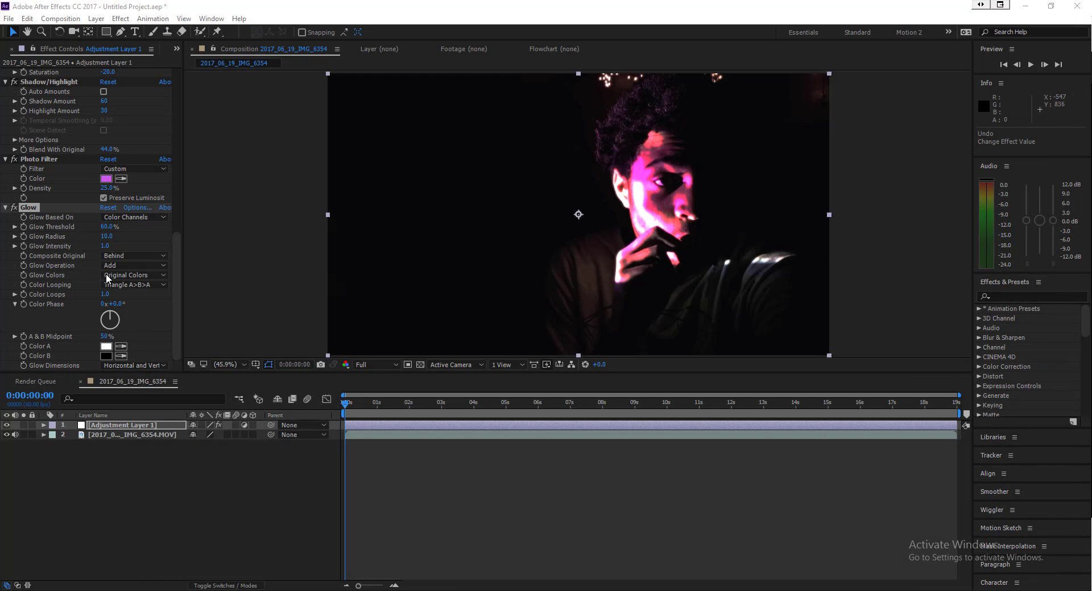
Try Glow Threshold values of about 25%, 100% and 72.9%, and raise the Glow Radius to 87.
click(108, 230)
click(105, 236)
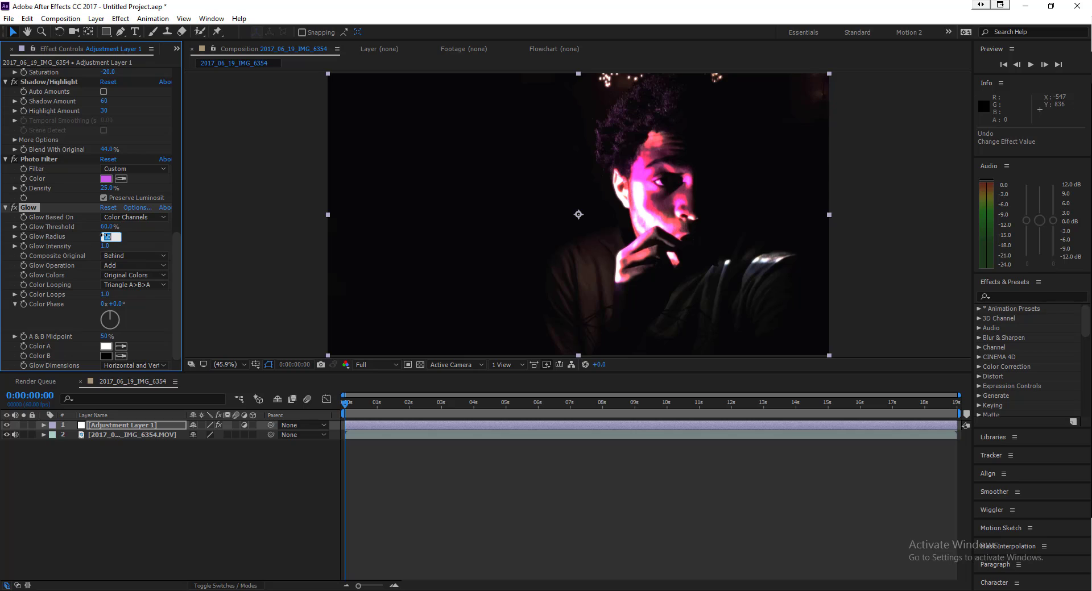
drag(107, 227, 94, 233)
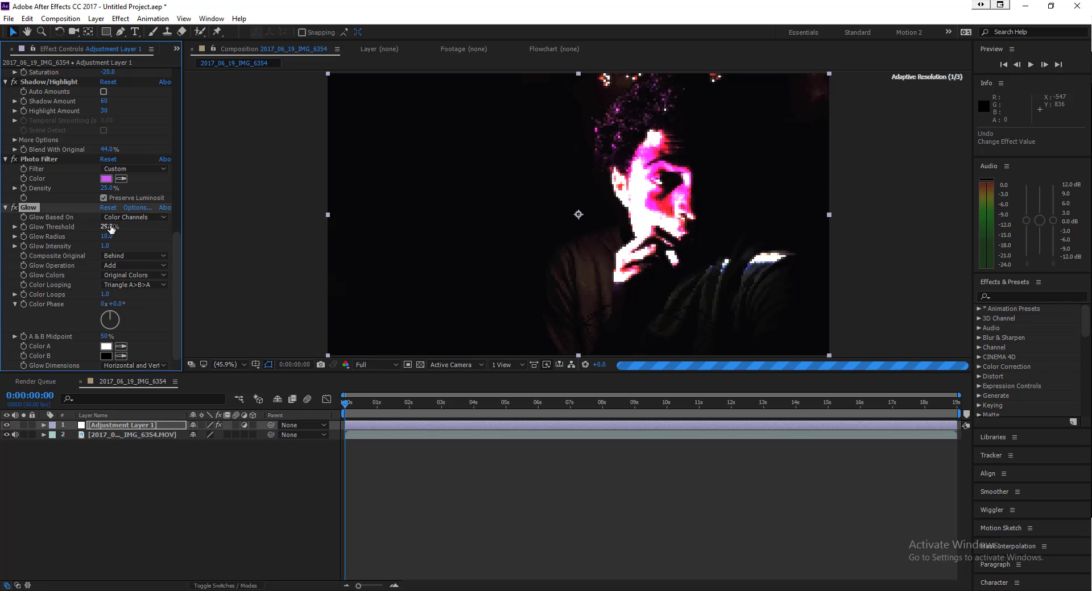
drag(109, 229, 192, 234)
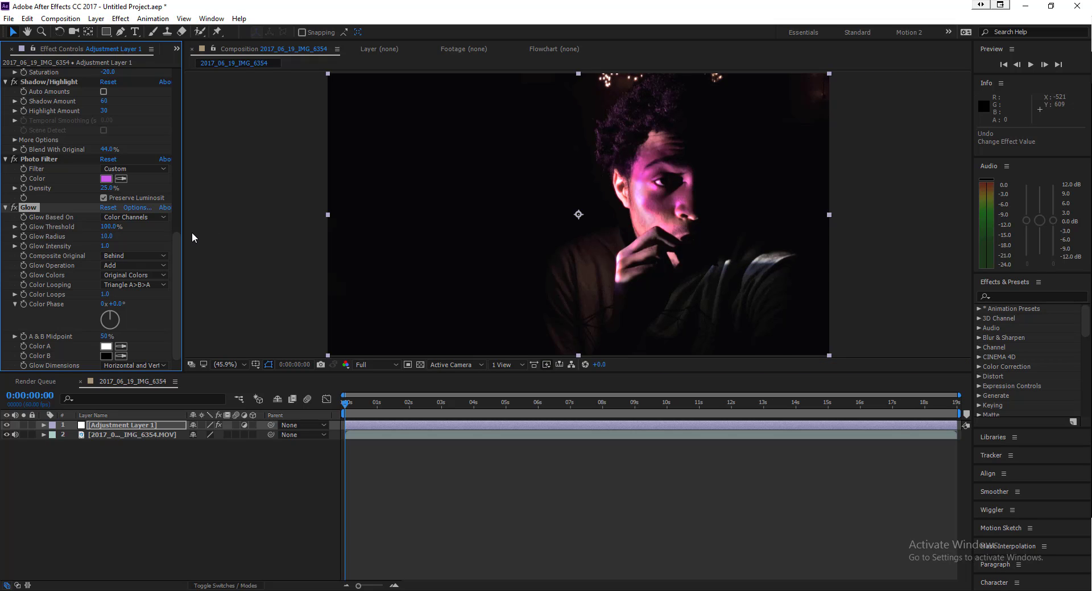
drag(106, 230, 153, 250)
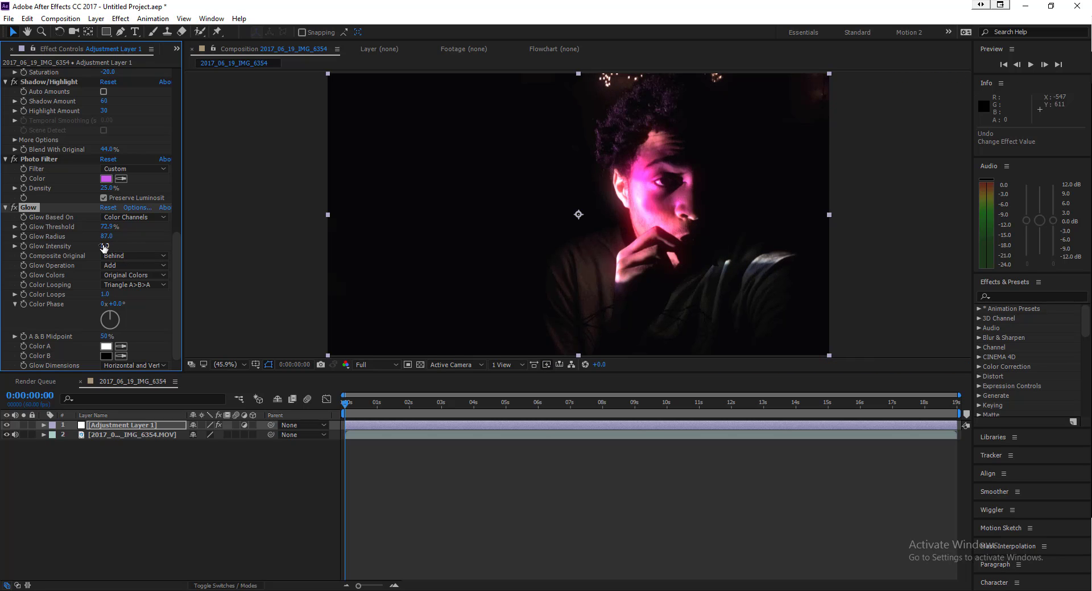
Try a Glow Intensity of 21, then set it to 1.0 and the Glow Threshold to 80%.
drag(114, 246, 227, 246)
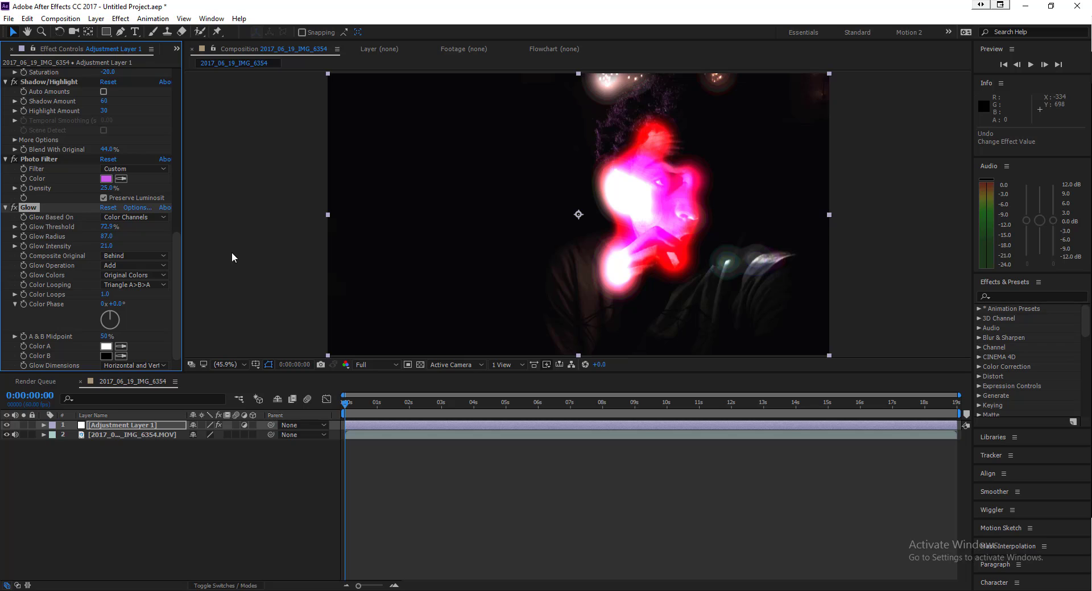
click(107, 246)
text(1)
key(Return)
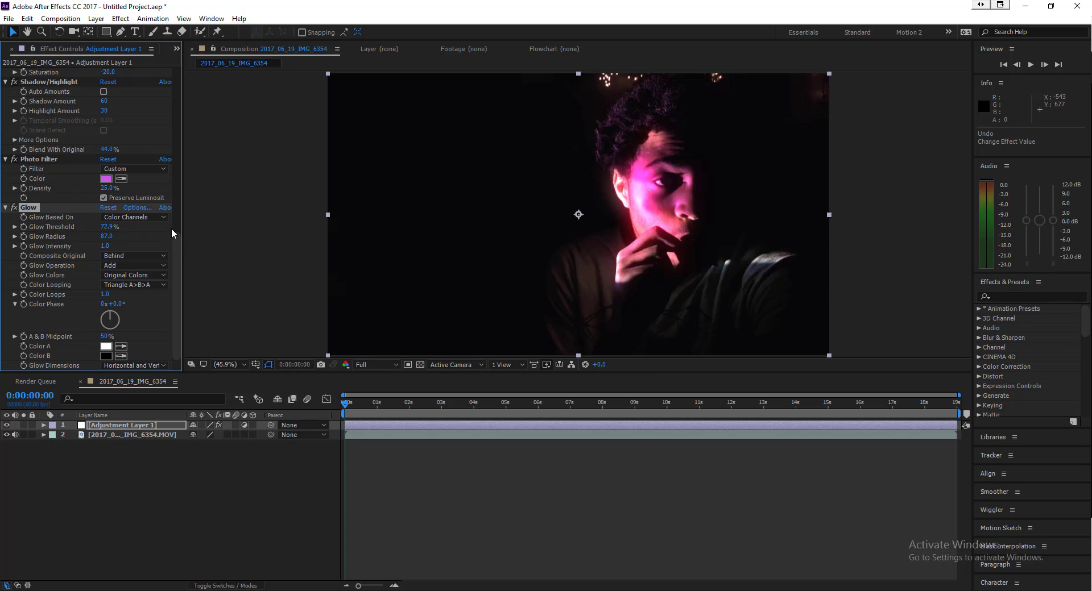
click(108, 228)
text(80)
key(Return)
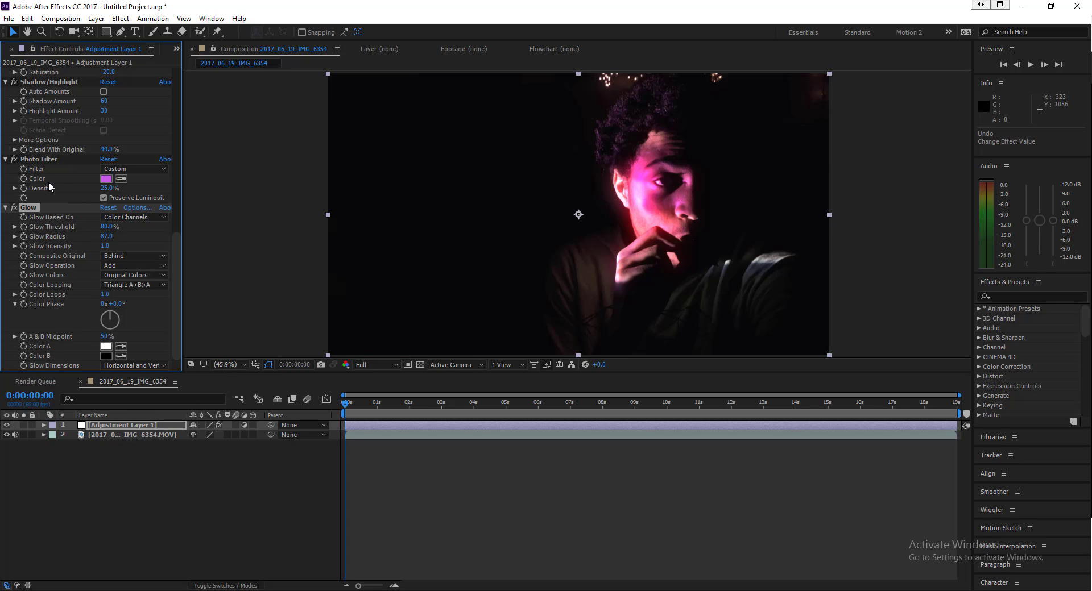
Create a second adjustment layer above the first one in the composition.
click(127, 425)
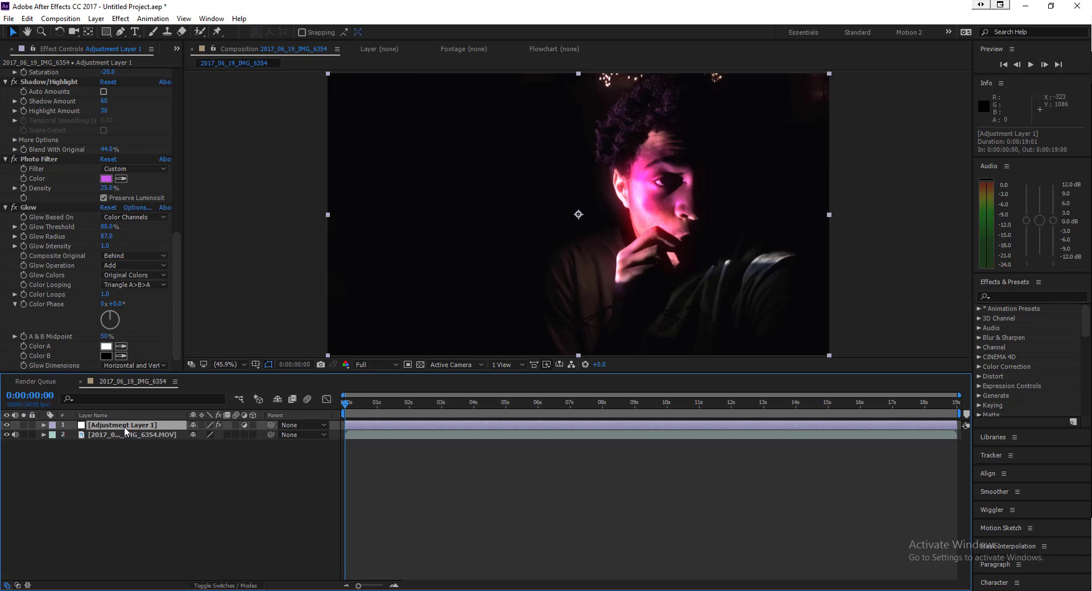
right_click(168, 459)
mouse_move(208, 469)
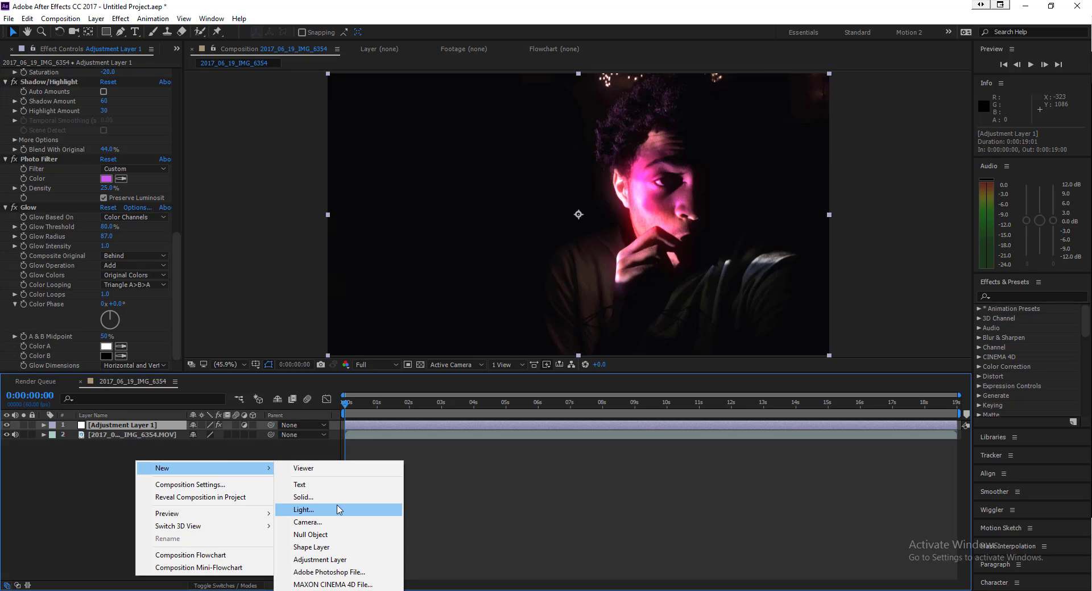
click(354, 561)
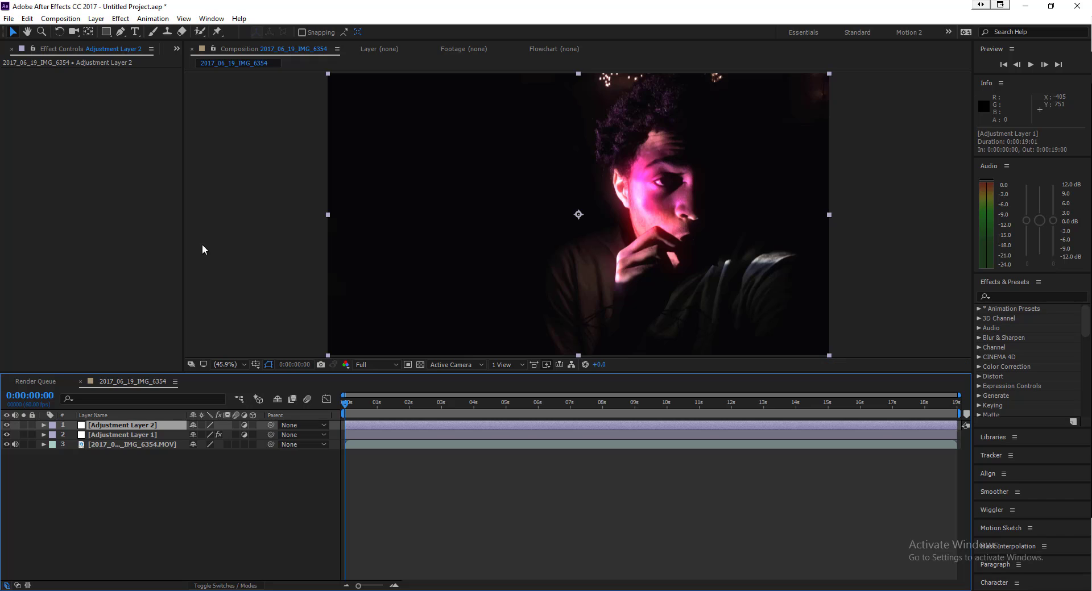
Apply the Magic Bullet Looks effect to the second adjustment layer and open its look editor.
click(114, 21)
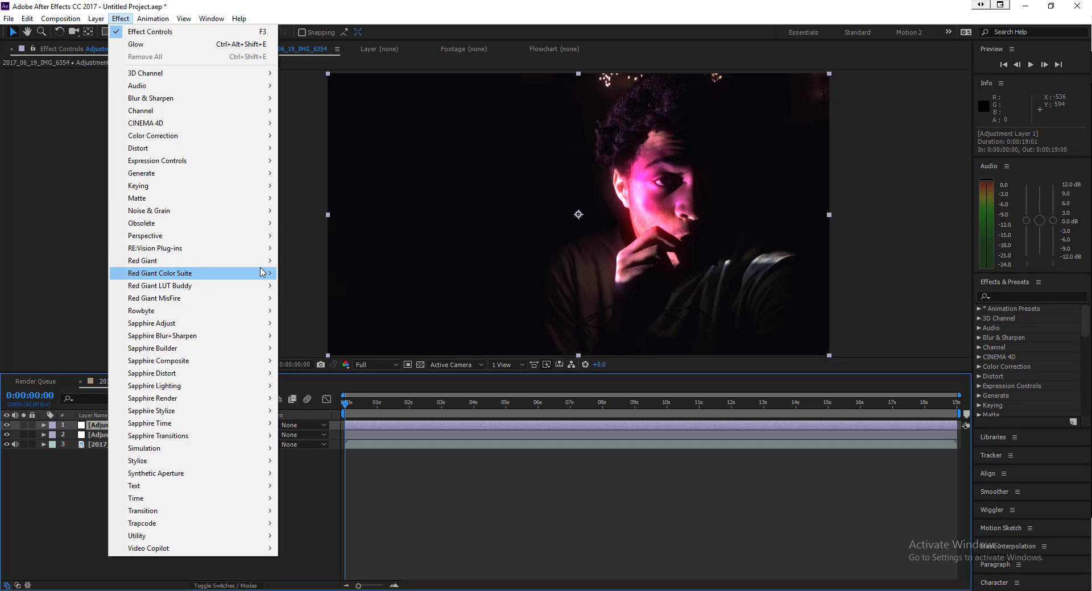
mouse_move(263, 273)
click(327, 275)
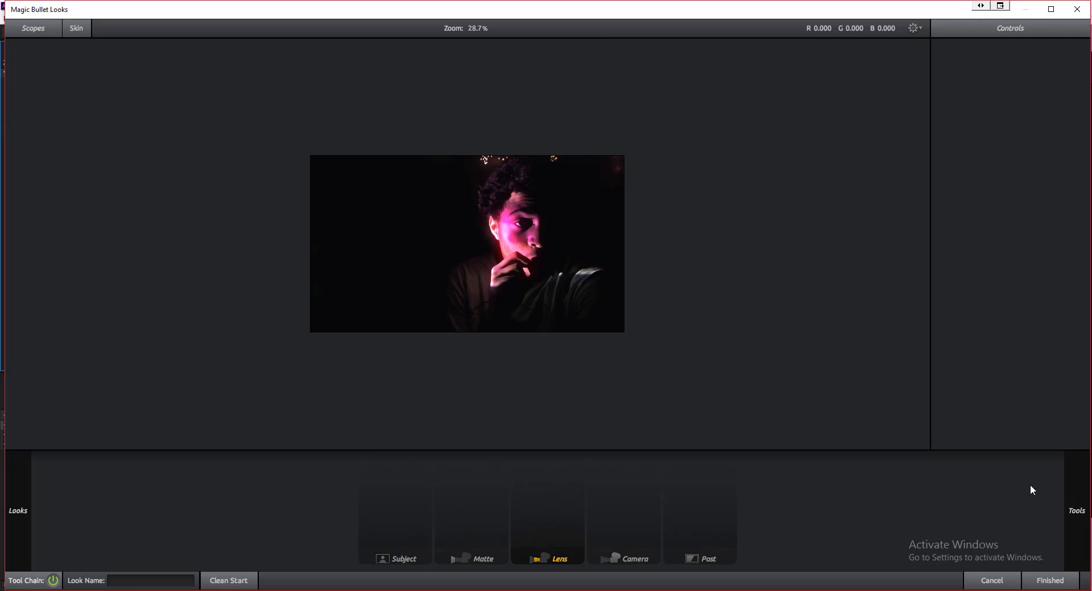
Add Haze/Flare to the Lens stage with 68% spillage, 32% softness and a purple tint of R 0.932, G 0.386, B 1.000.
mouse_move(1080, 489)
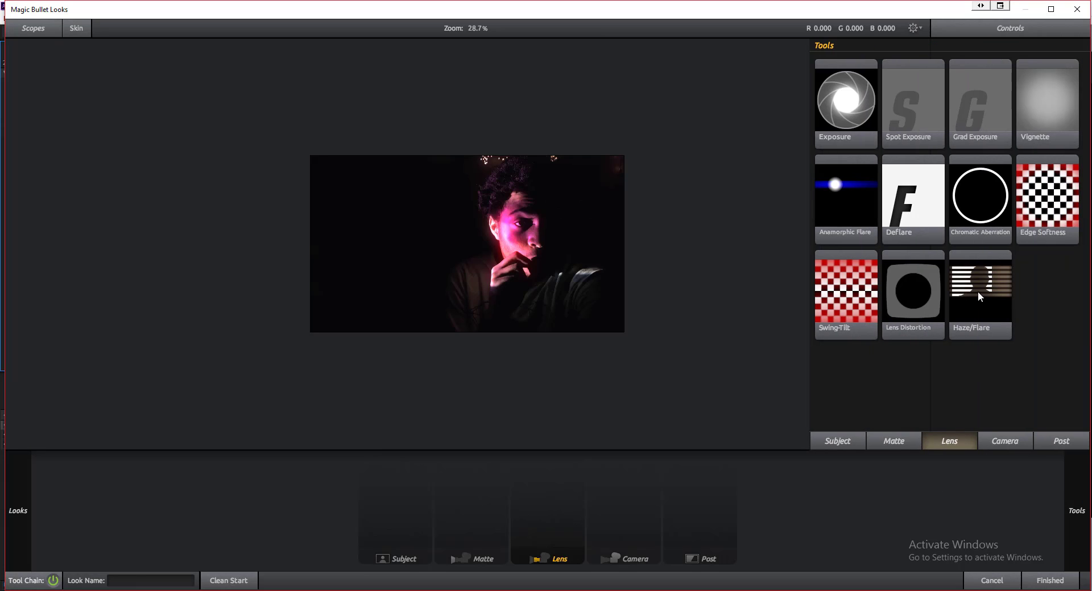
drag(982, 299, 569, 512)
click(567, 512)
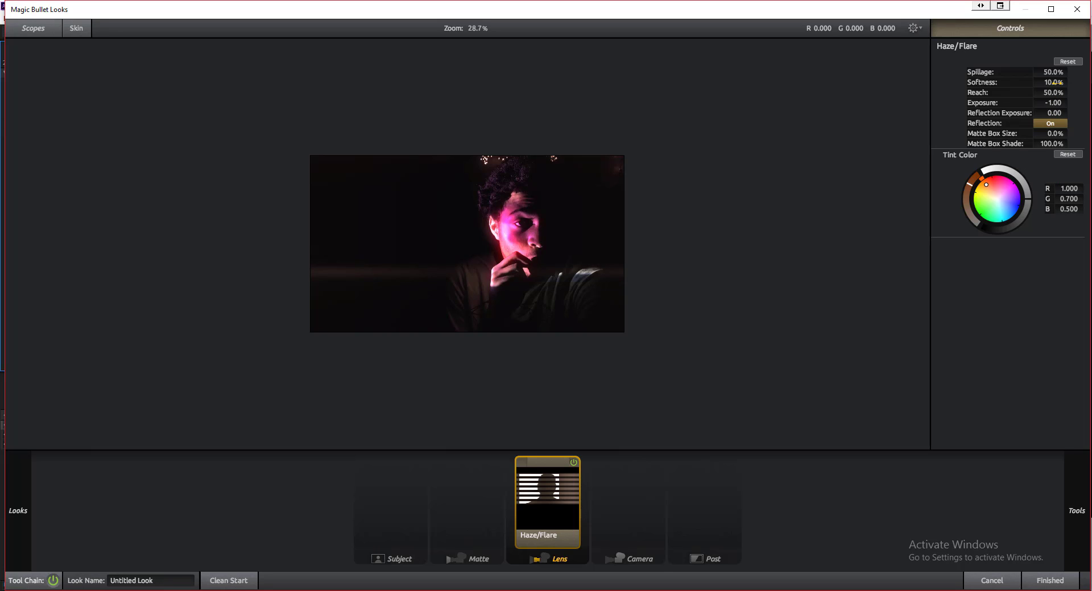
drag(986, 184, 1013, 187)
mouse_move(1052, 72)
mouse_down()
mouse_move(1067, 72)
mouse_move(1049, 72)
mouse_move(1061, 82)
mouse_up()
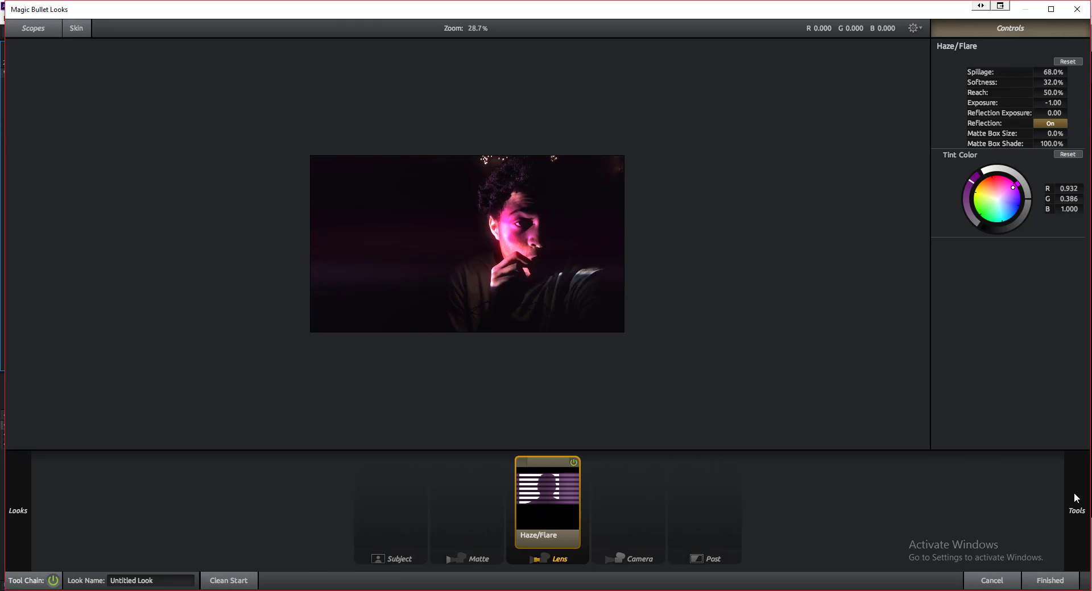
Add Chromatic Aberration to the Lens stage with Red/Cyan -2.950, Green/Magenta +1.770 and Blue/Yellow -3.340.
mouse_move(1077, 499)
drag(965, 190, 602, 476)
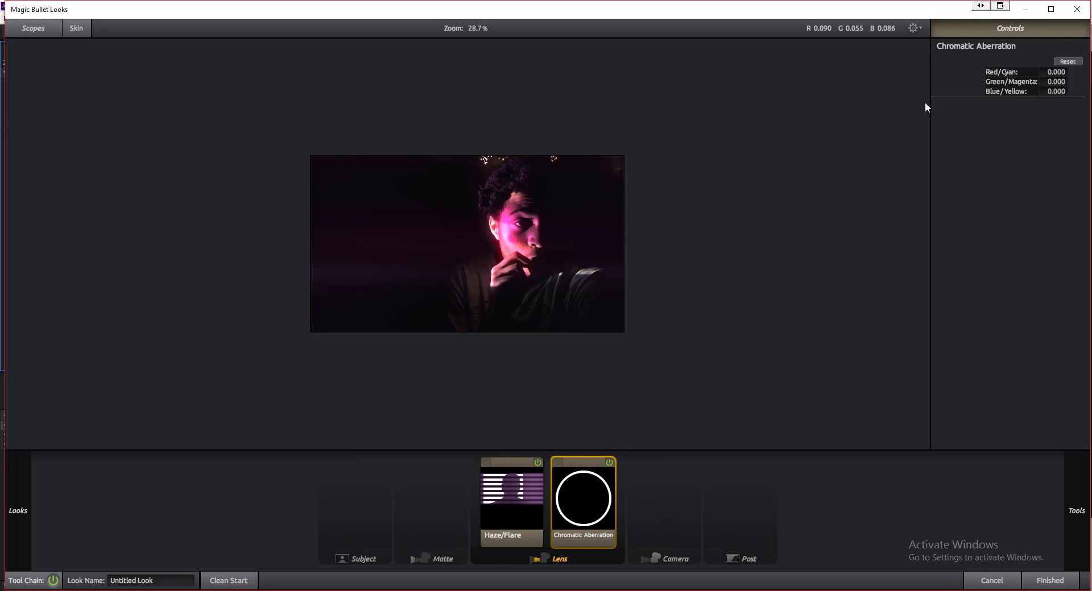
mouse_move(1053, 72)
mouse_down()
mouse_move(1030, 72)
mouse_move(1069, 84)
mouse_move(1046, 91)
mouse_up()
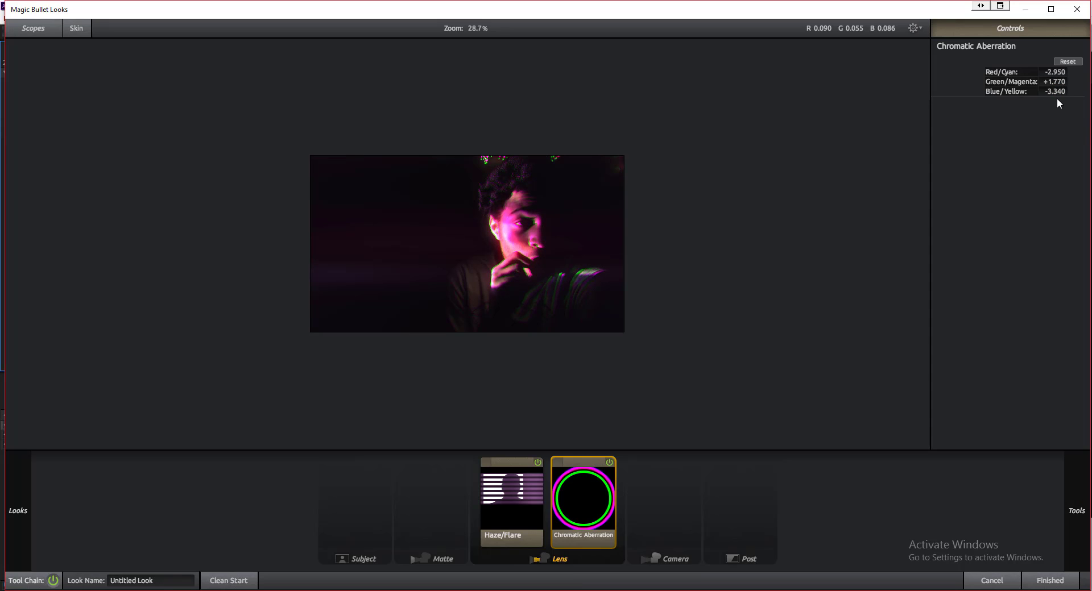
Add a Vignette to the Lens stage with falloff 0.550 and exposure compensation +1.70, toggle it, and finish the look.
mouse_move(1075, 505)
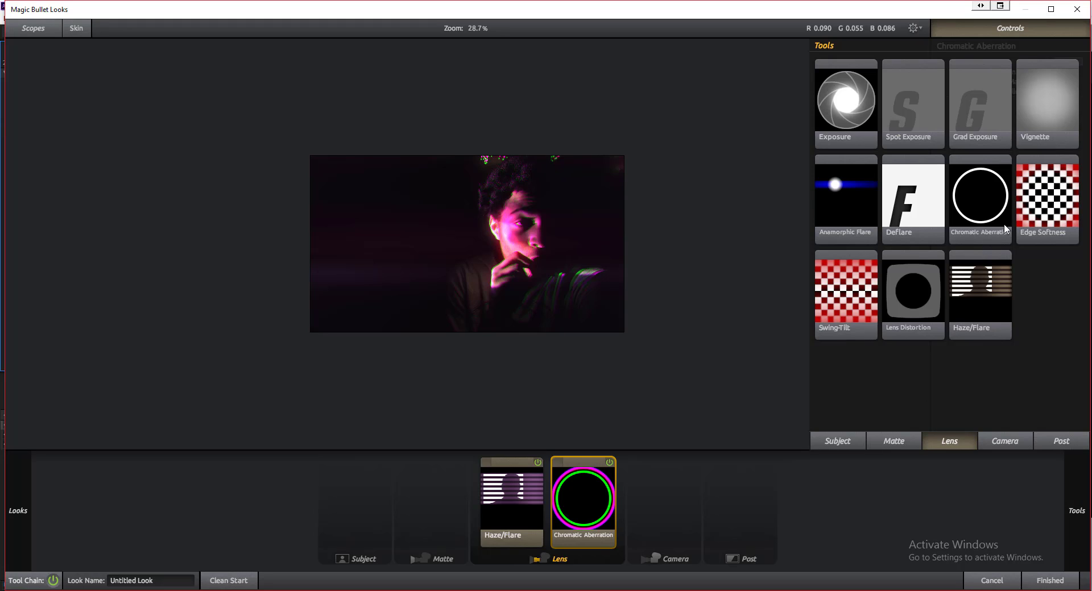
mouse_move(1048, 112)
mouse_down()
mouse_move(664, 525)
mouse_move(635, 502)
mouse_up()
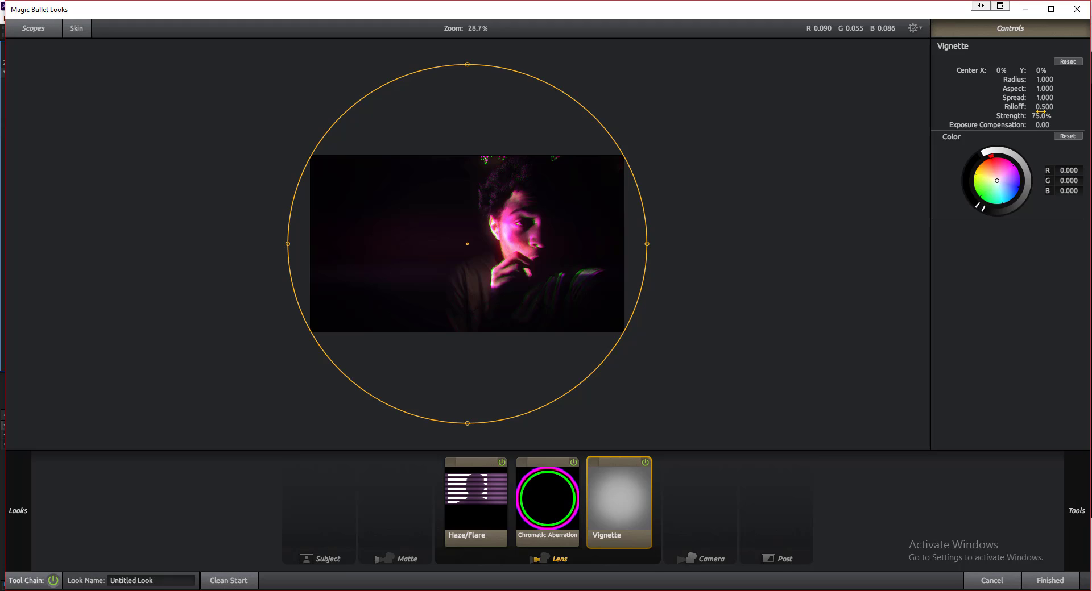
drag(1040, 112, 1042, 112)
drag(1041, 71, 1041, 71)
mouse_move(1042, 124)
mouse_down()
mouse_move(1069, 124)
mouse_move(1046, 124)
mouse_up()
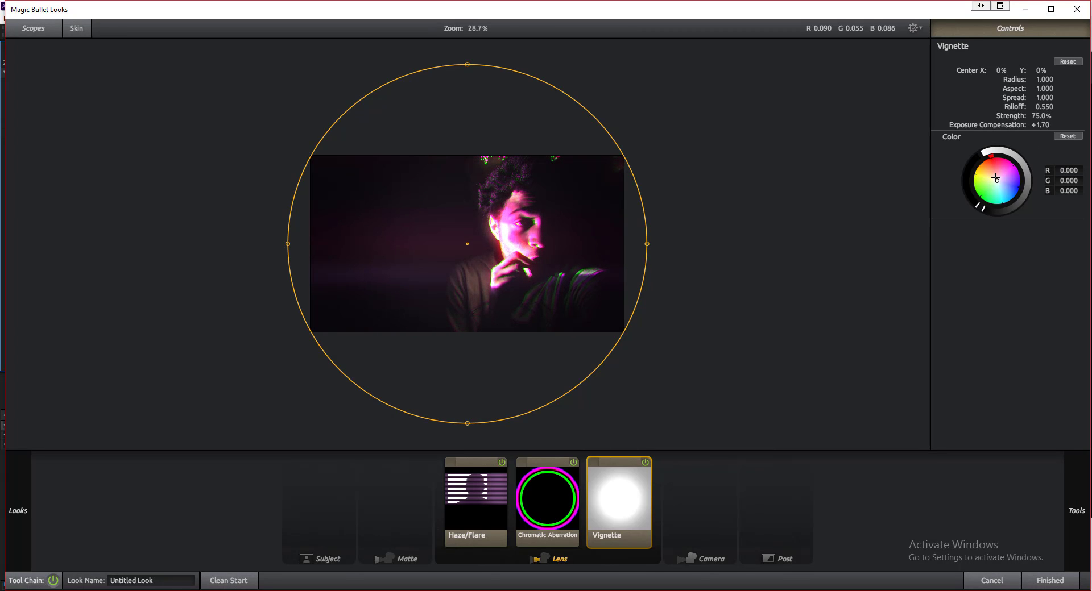
click(645, 462)
click(1025, 580)
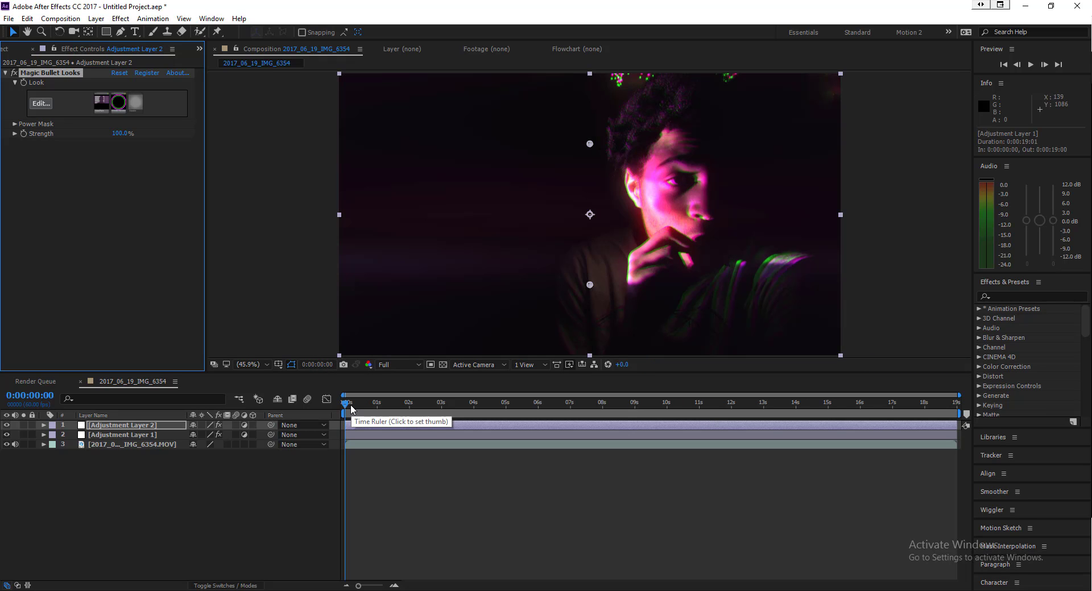
Go to about 0:00:03:04 and toggle the visibility of both adjustment layers to compare the clip with and without the grade.
drag(354, 410, 446, 418)
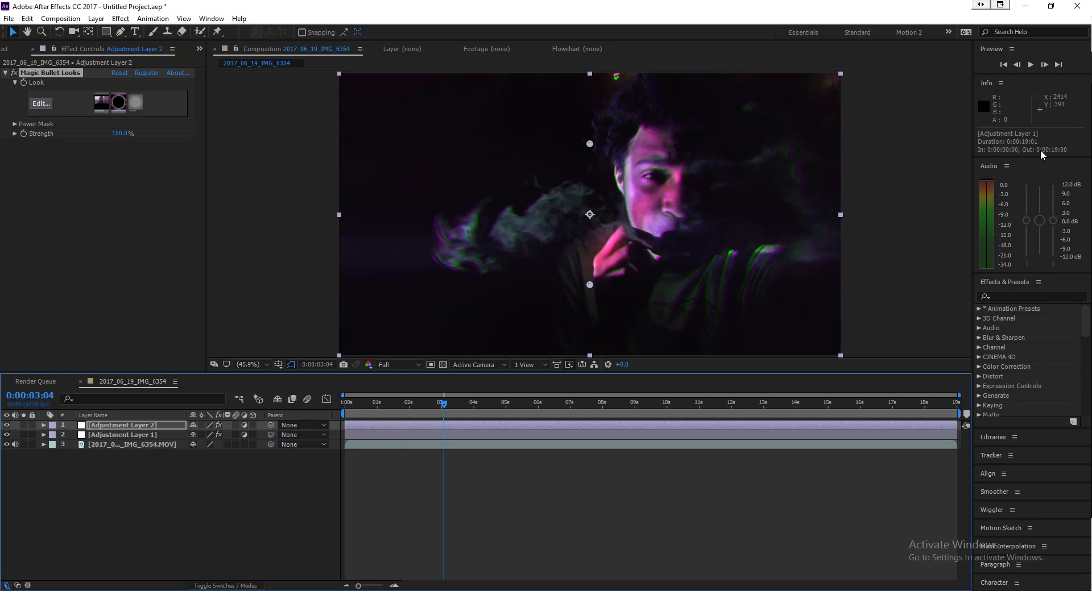
click(7, 435)
click(7, 425)
click(6, 425)
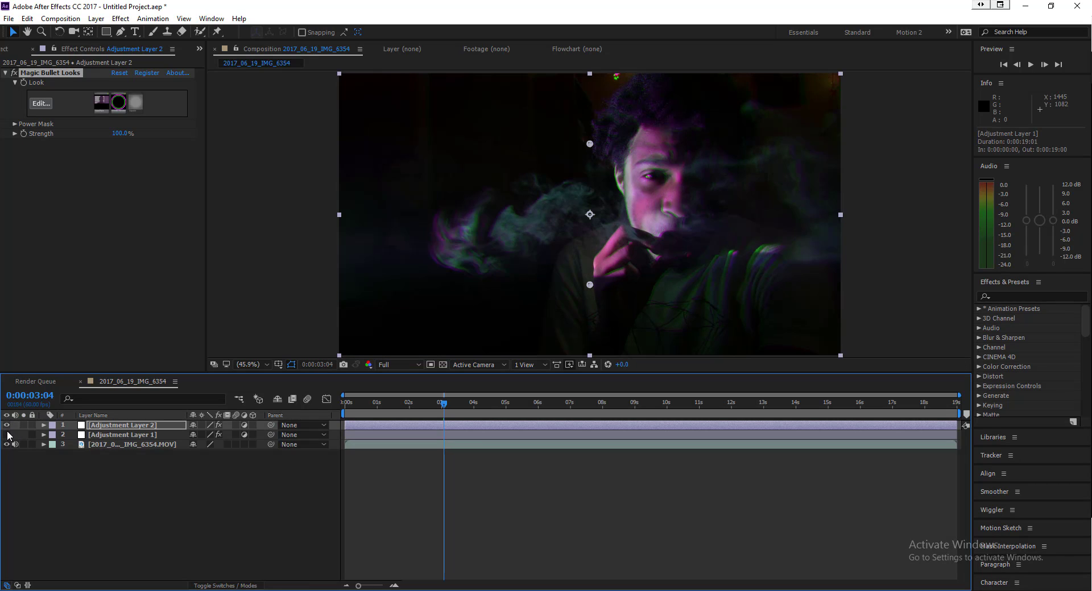
click(7, 435)
click(7, 435)
click(7, 426)
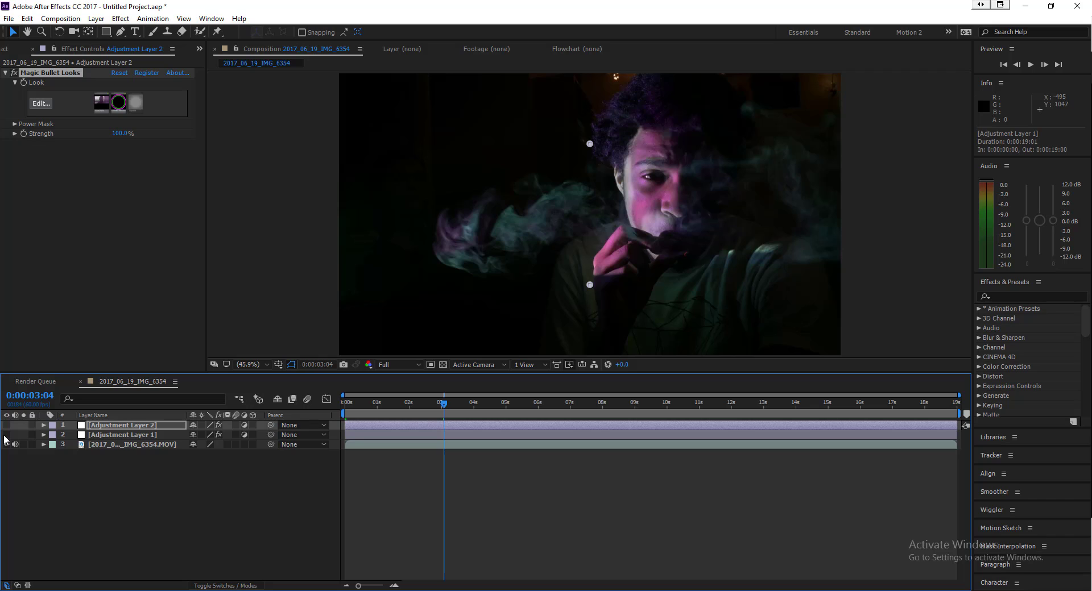
Show Adjustment Layer 1 and review its stack of effects from Exposure down to Glow.
click(99, 436)
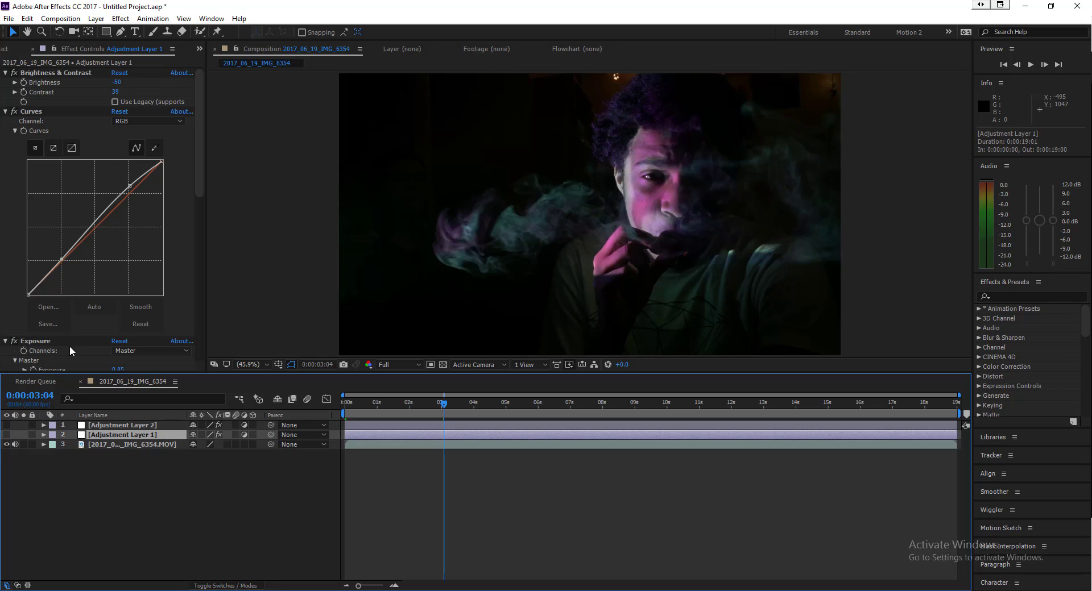
scroll(69, 346, down, 8)
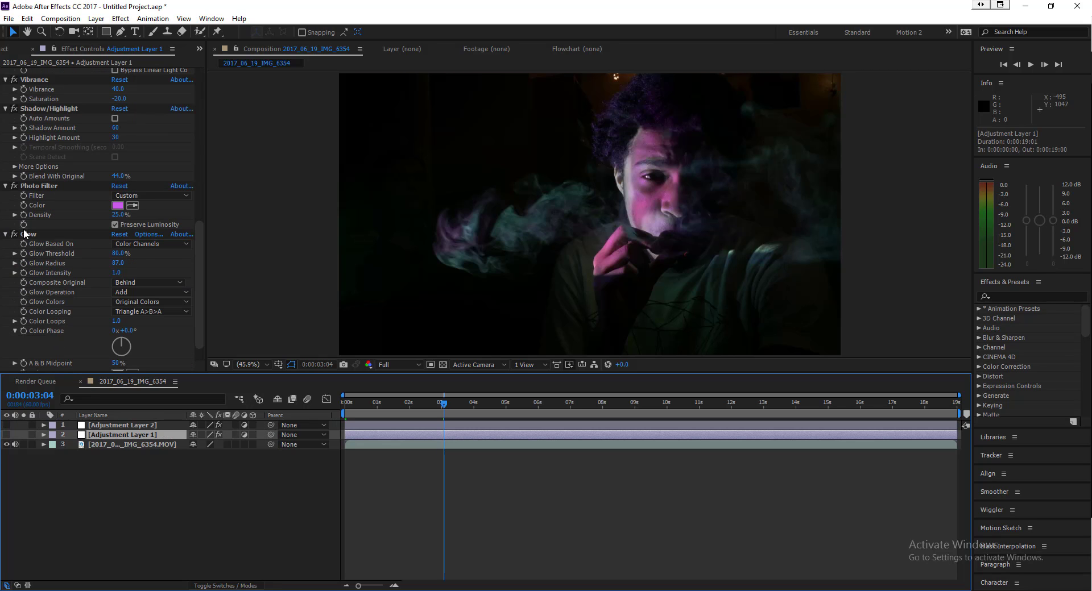
scroll(45, 213, up, 2)
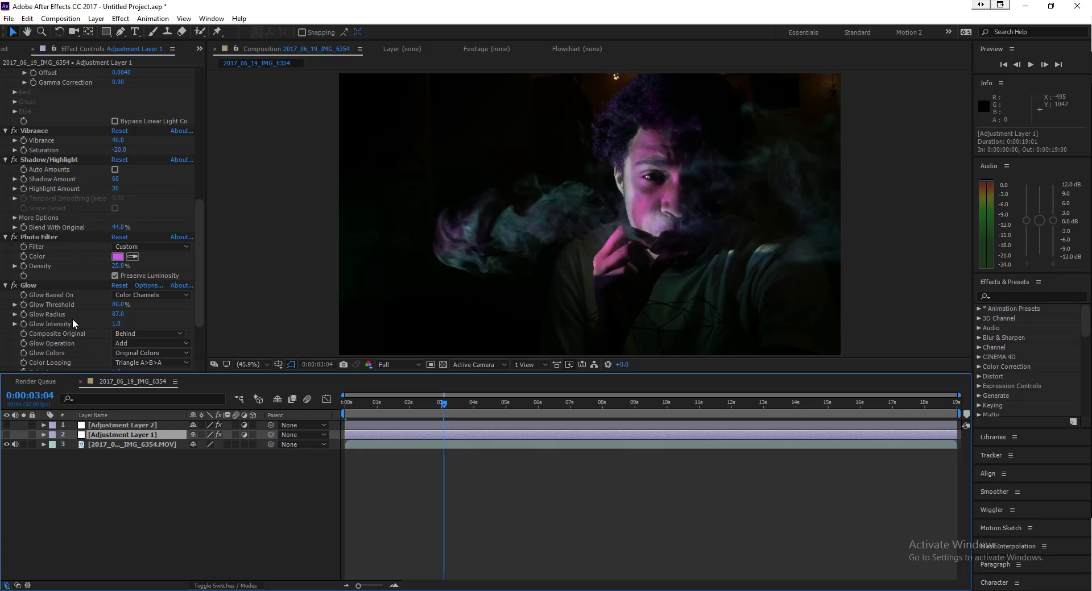
click(7, 435)
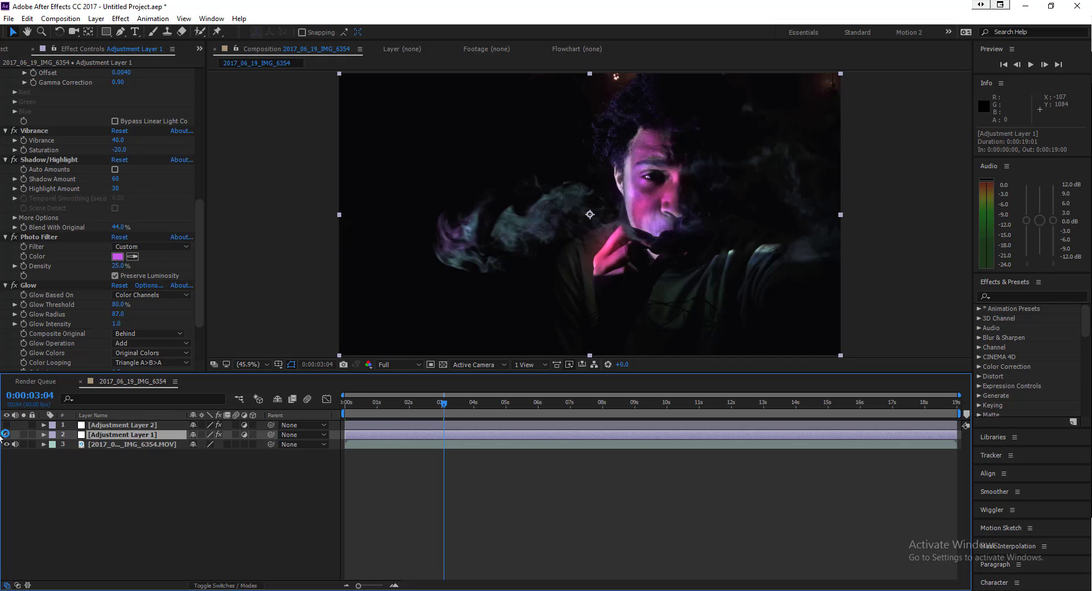
scroll(66, 244, up, 1)
scroll(67, 243, up, 5)
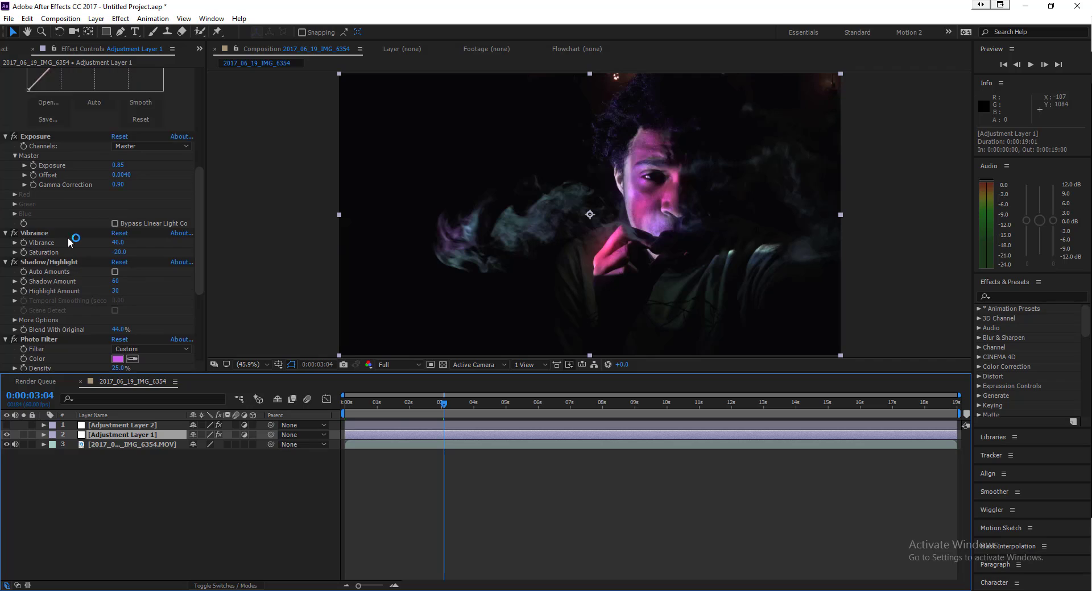
scroll(68, 243, down, 2)
scroll(69, 242, down, 4)
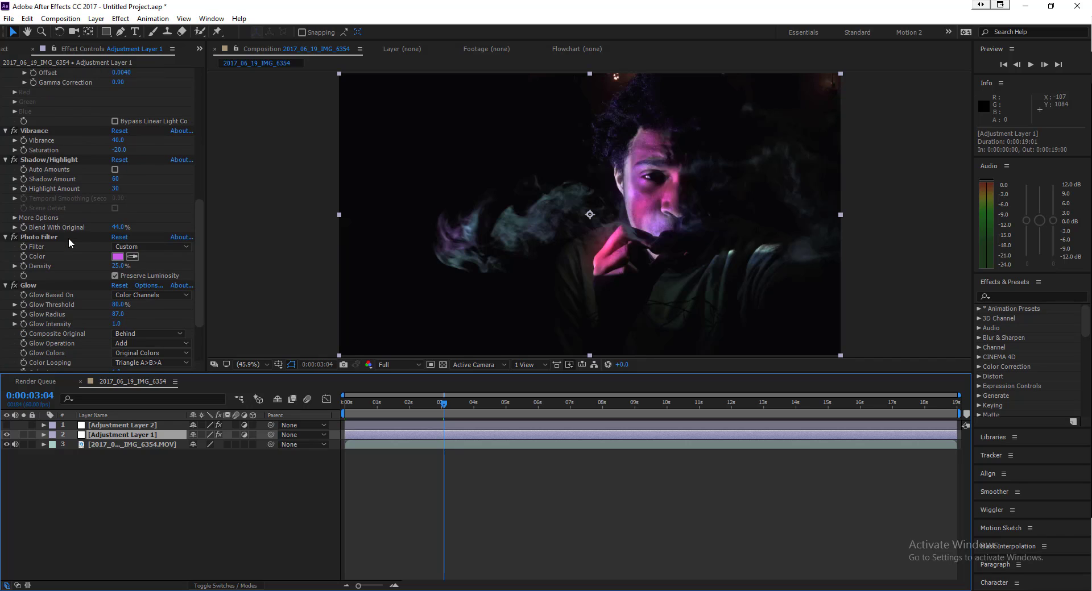
scroll(69, 238, up, 6)
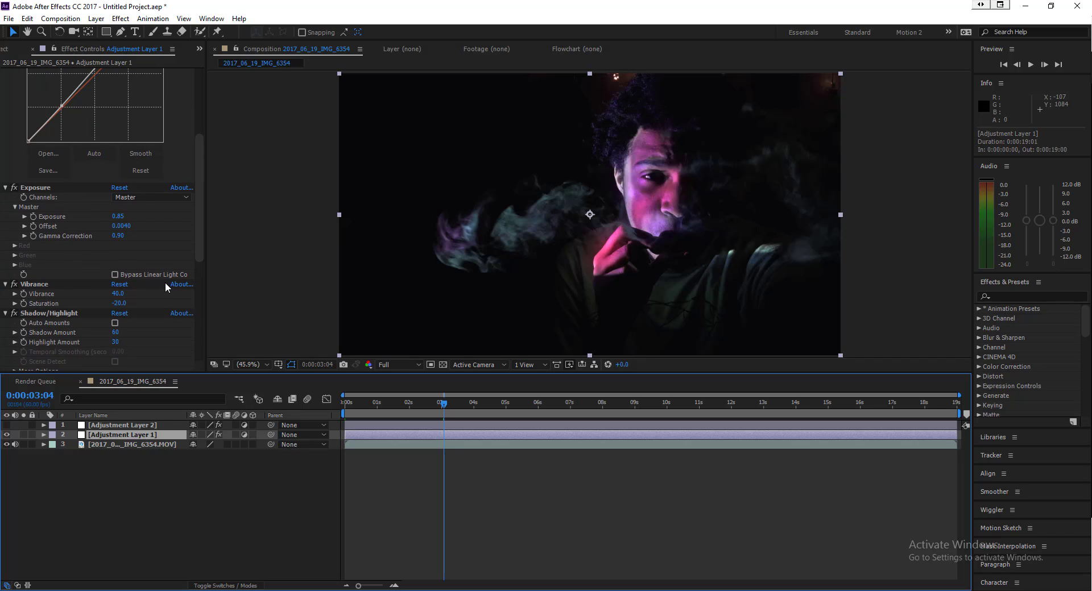
Switch the Vibrance and the Brightness & Contrast effects off and on again to compare their influence on the image.
click(15, 288)
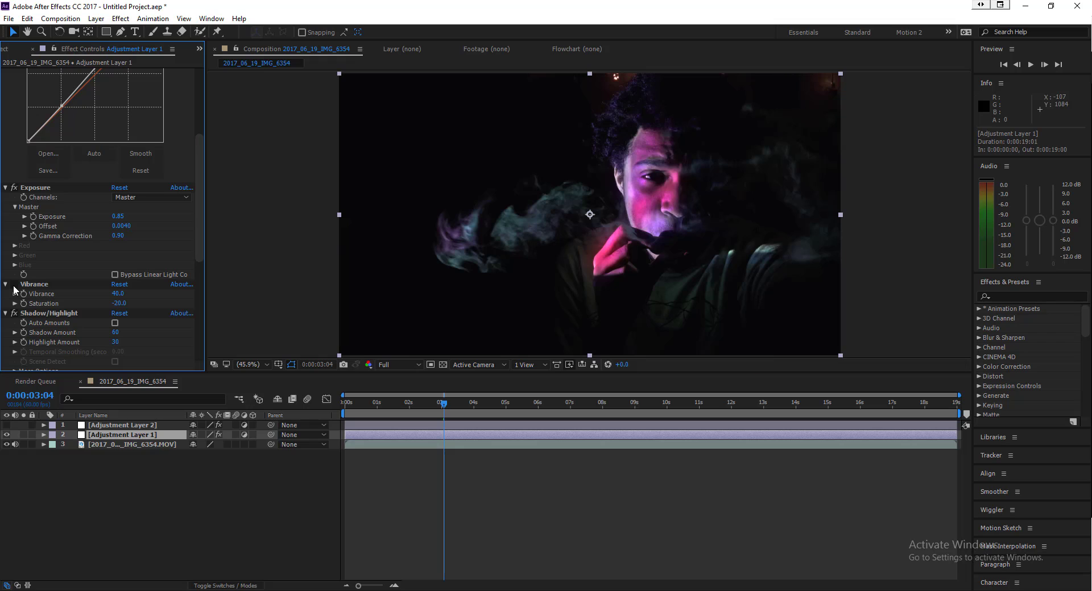
click(14, 284)
scroll(165, 284, up, 5)
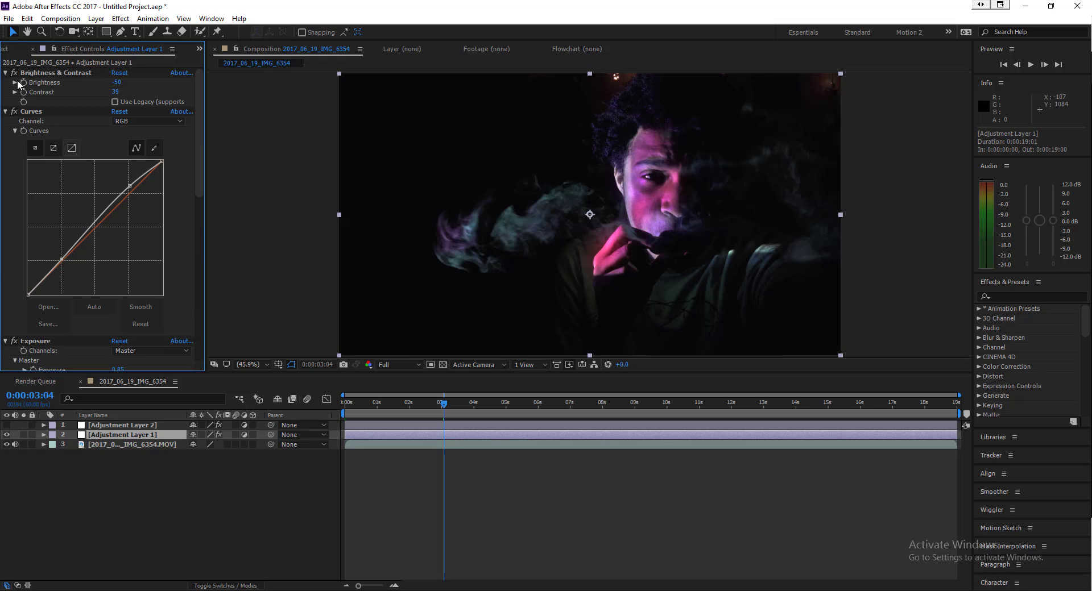
click(15, 74)
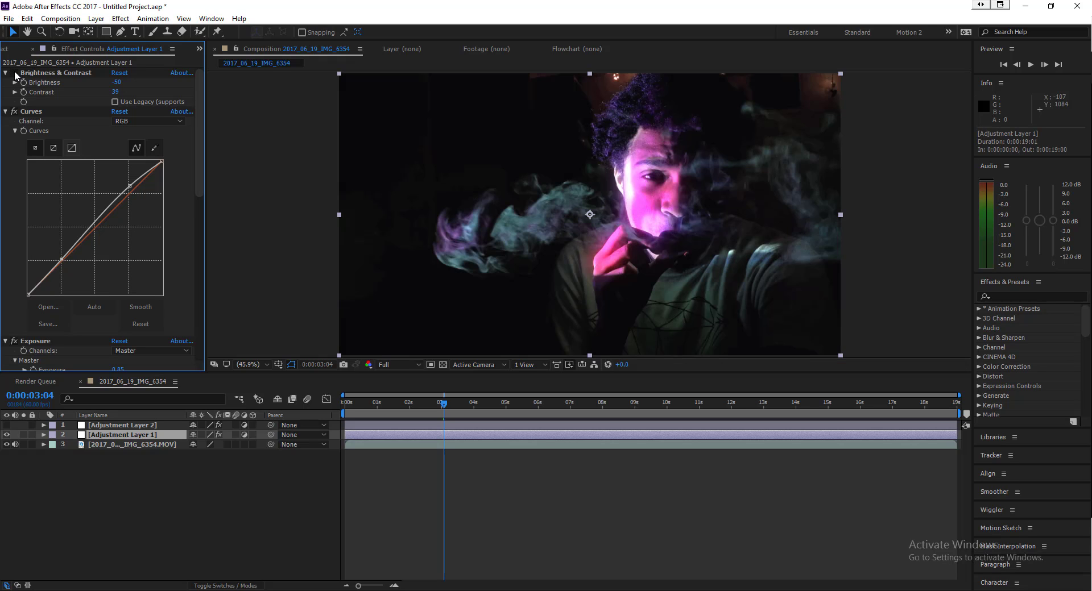
click(16, 74)
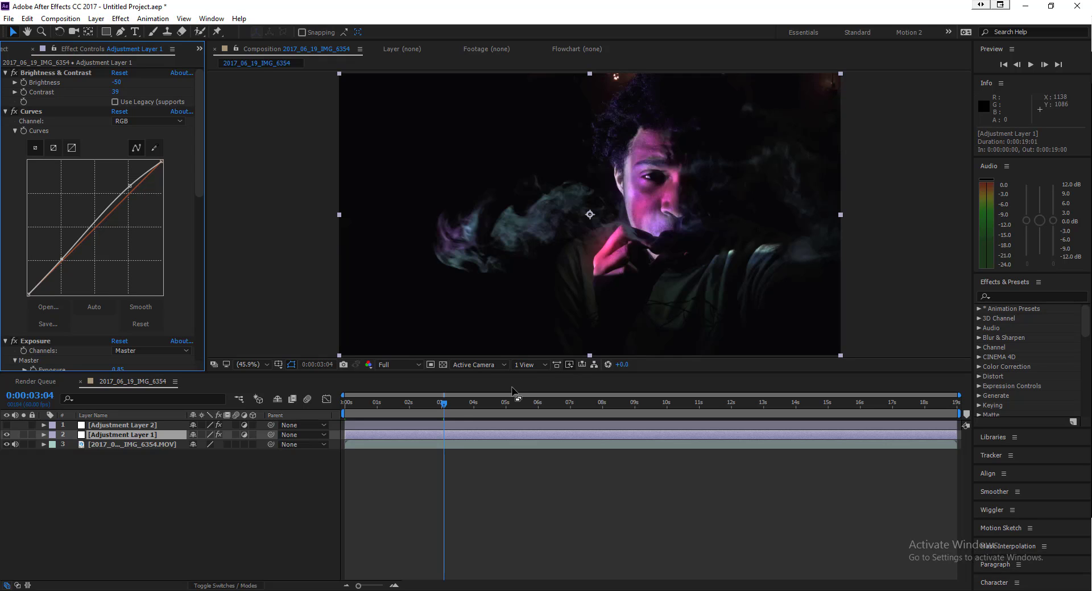
Return to the start of the composition and preview the clip with only Adjustment Layer 1 applied.
click(443, 413)
key(Home)
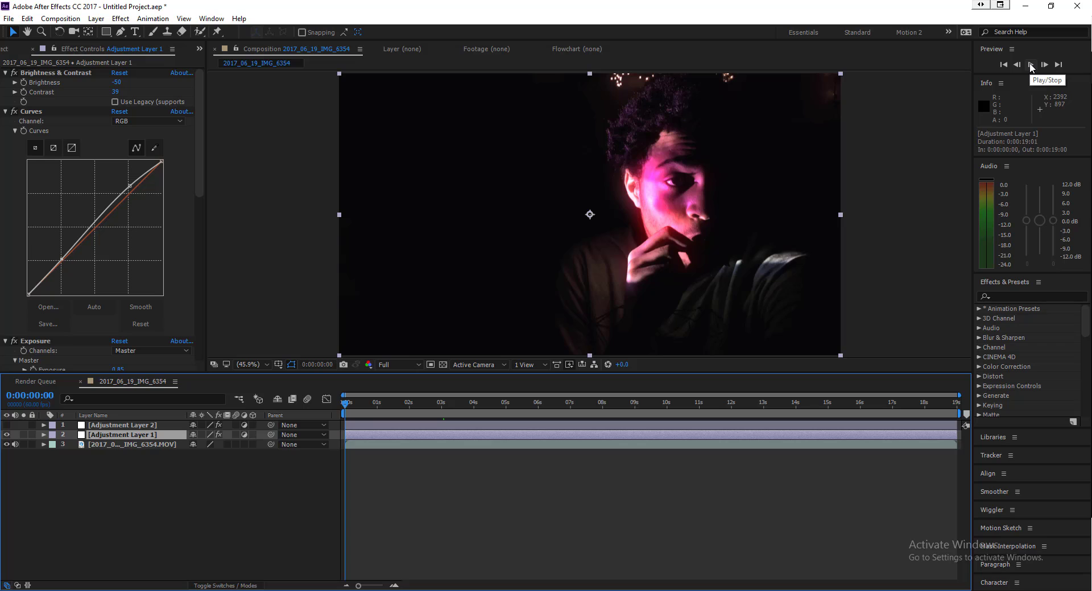
click(1031, 66)
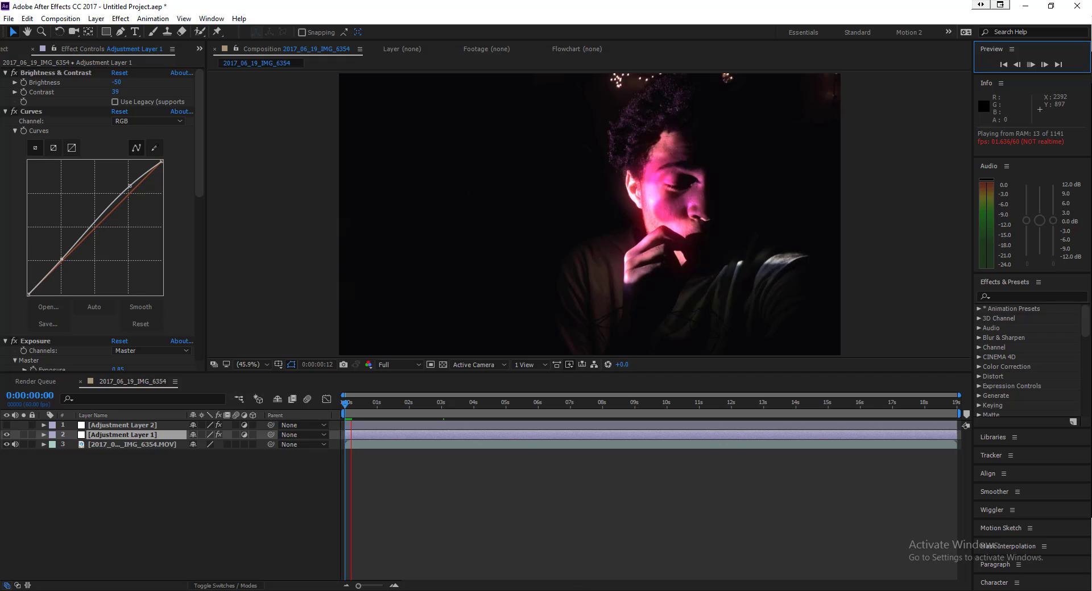
Switch to Spotify, pause the current song and minimize the app to get back to After Effects.
key(alt+Tab)
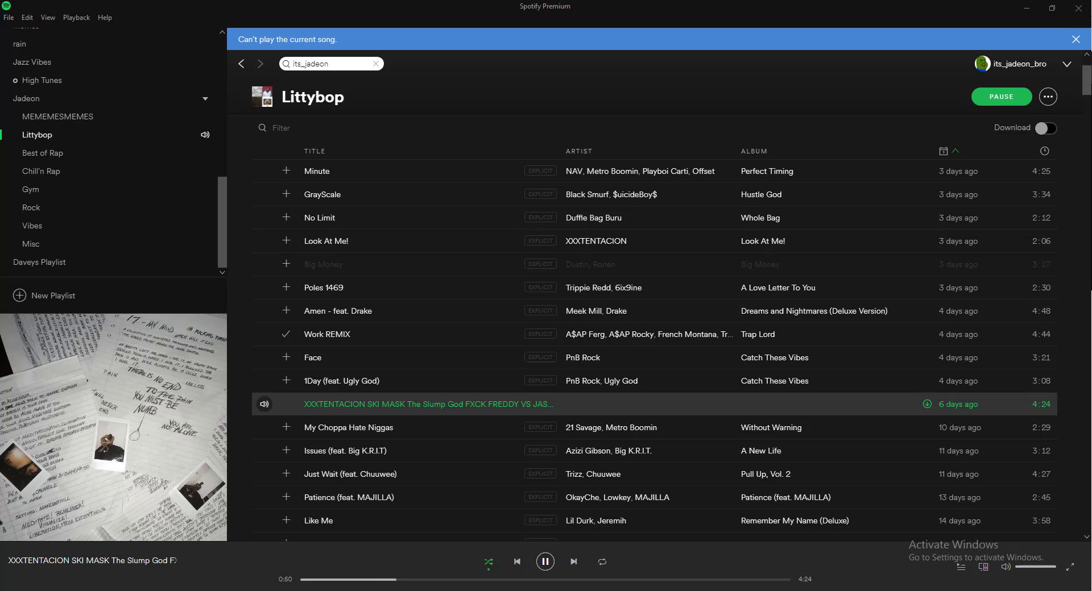
click(545, 562)
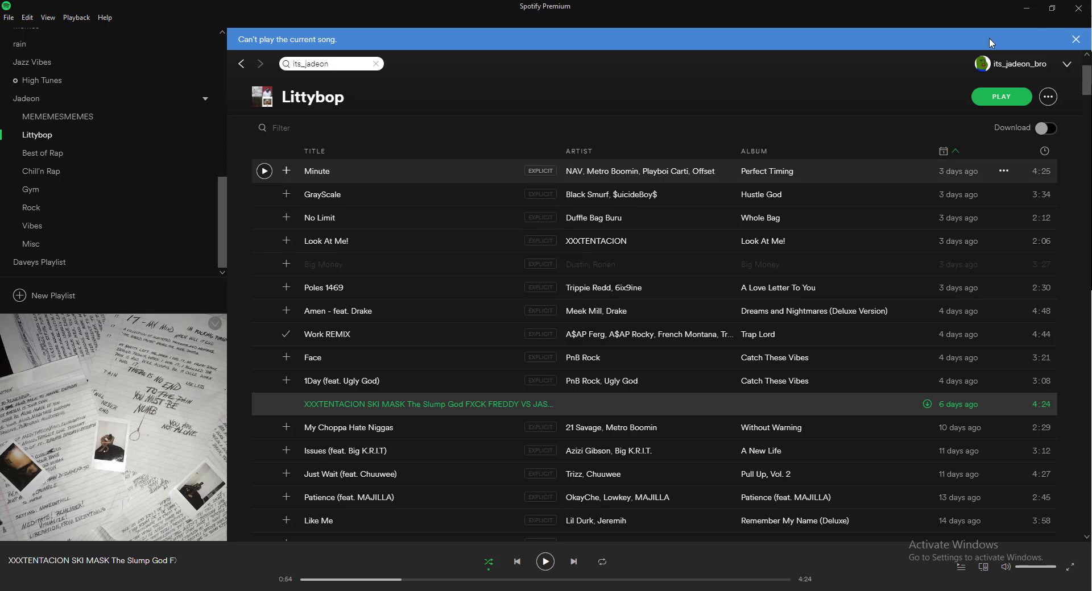
click(1028, 8)
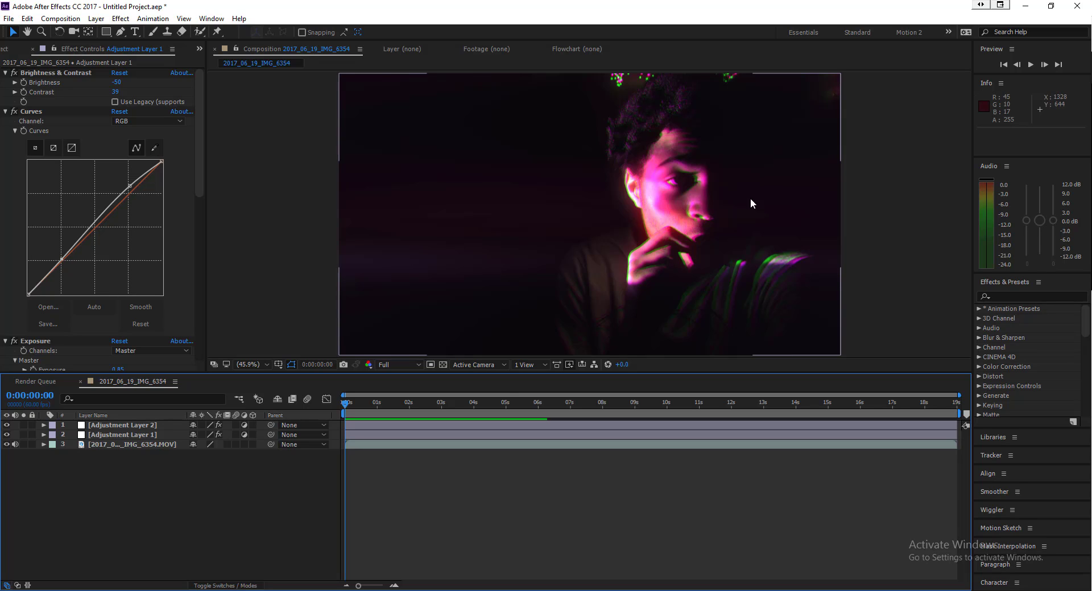
Preview the clip with both adjustment layers visible, stop it, and replay it once more from the first frame.
click(1025, 65)
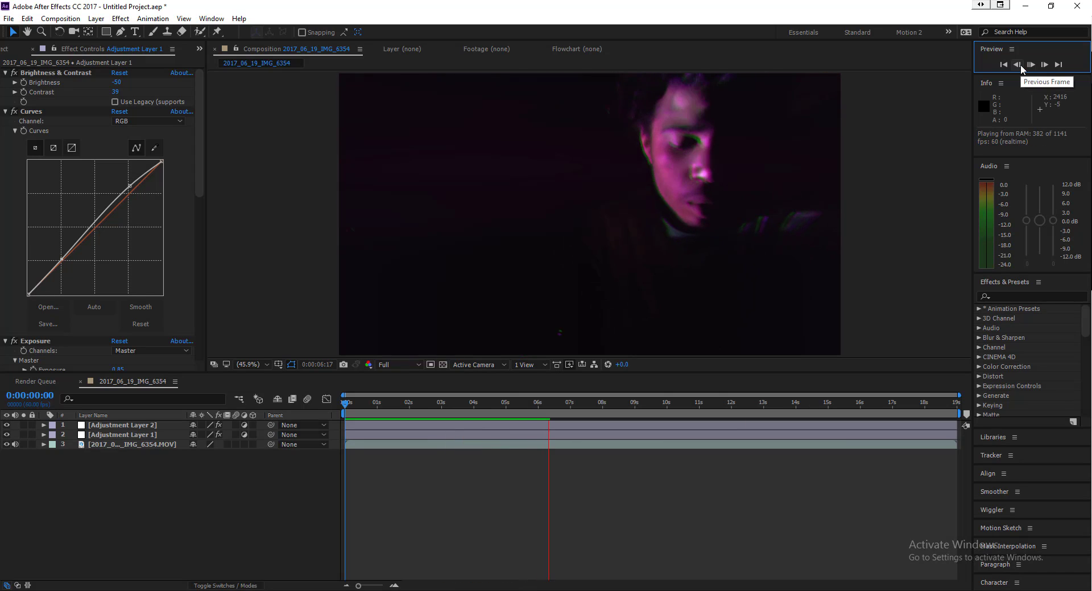
click(1032, 65)
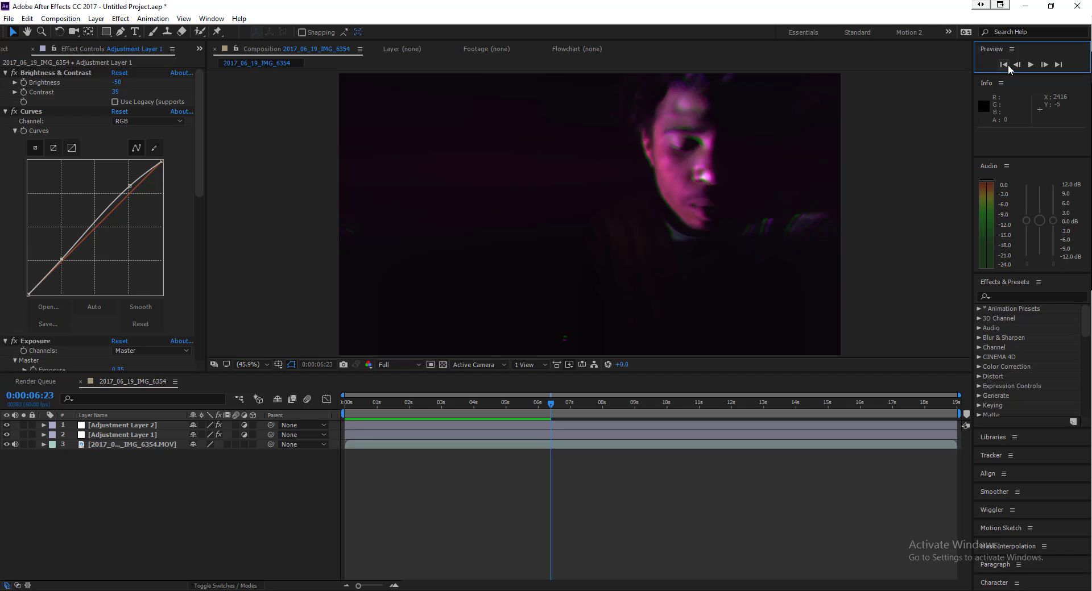
click(1006, 64)
click(1035, 64)
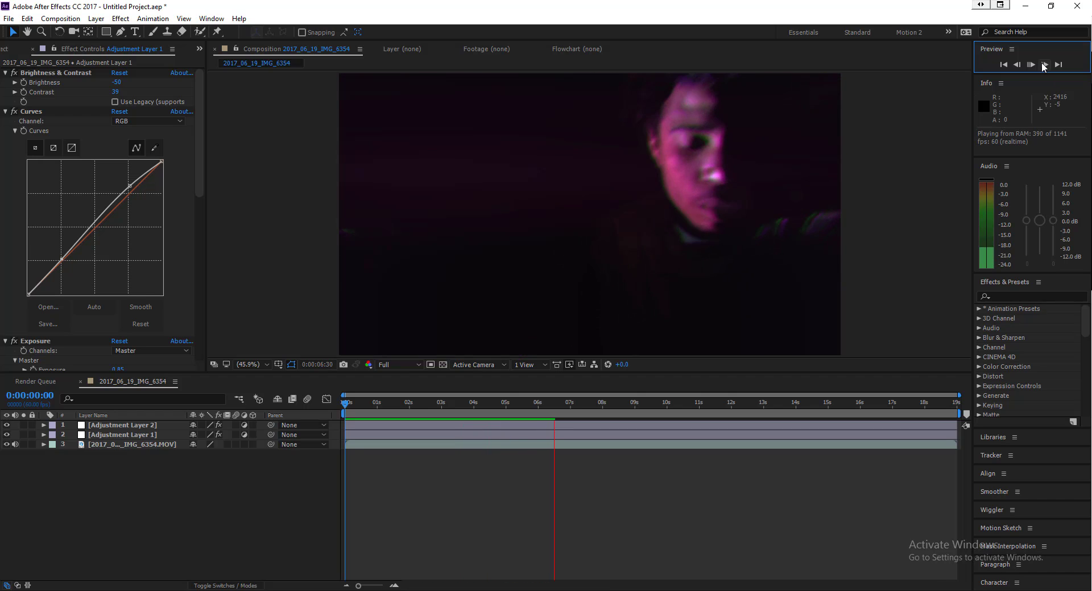
click(1025, 67)
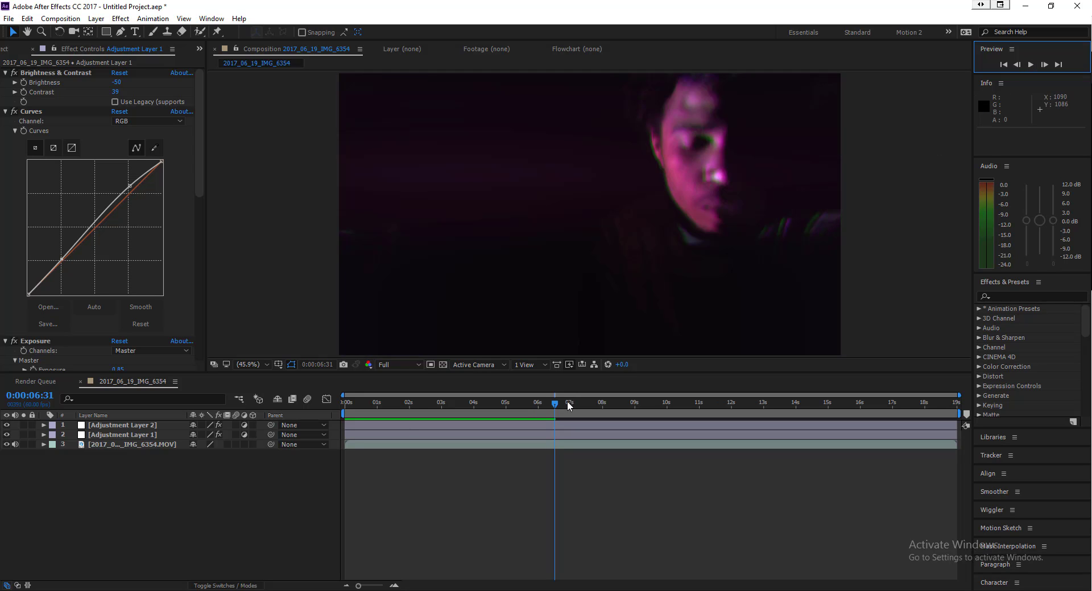
Rewind the composition to 0:00:00:00, play the graded clip again, and bring the playhead back to the start.
drag(567, 404, 328, 425)
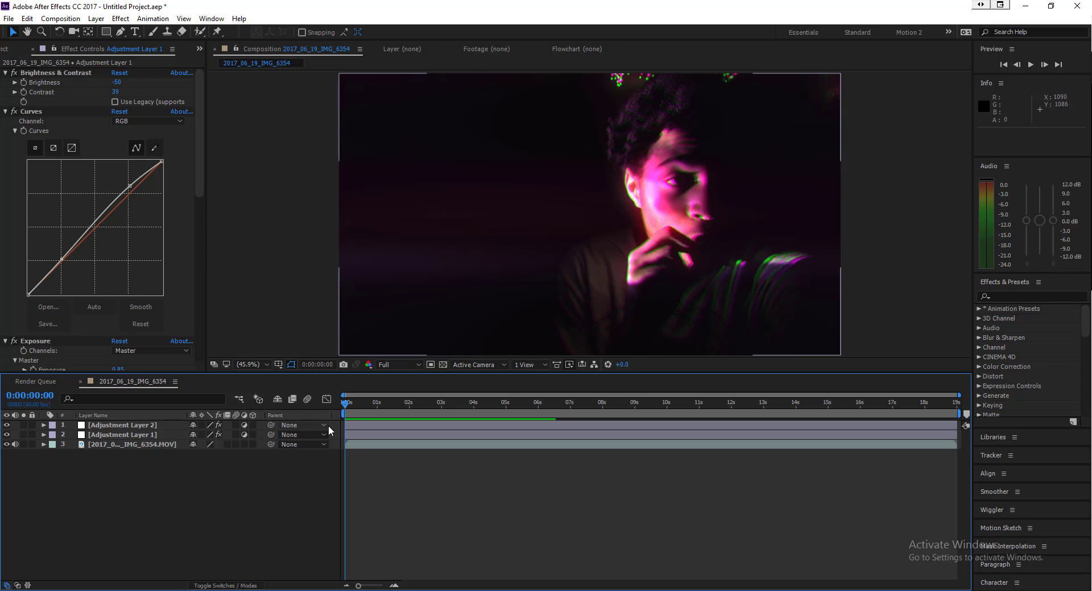
key(space)
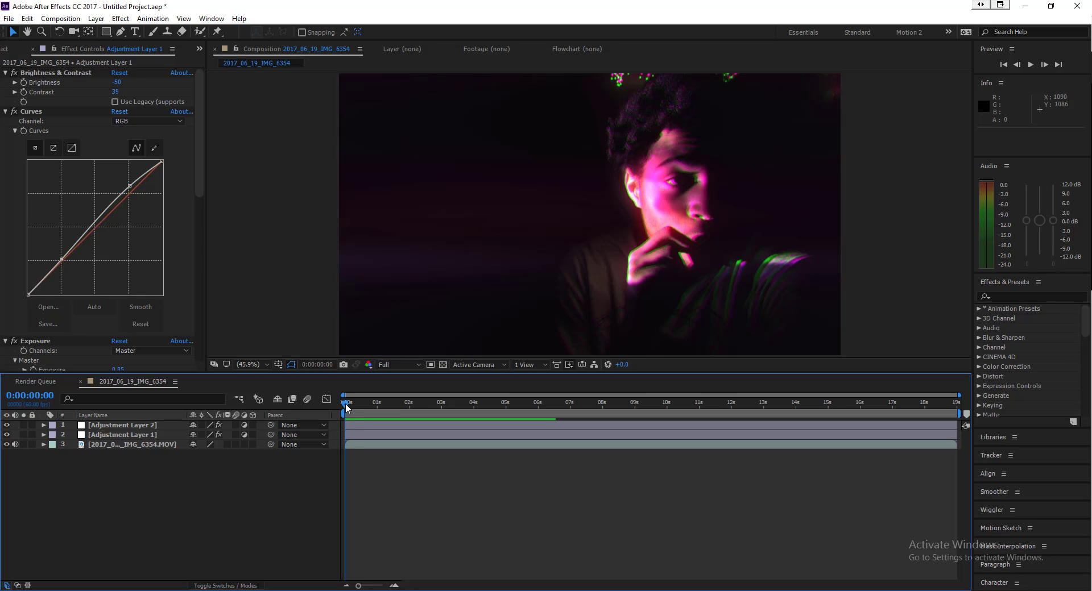
drag(380, 408, 331, 426)
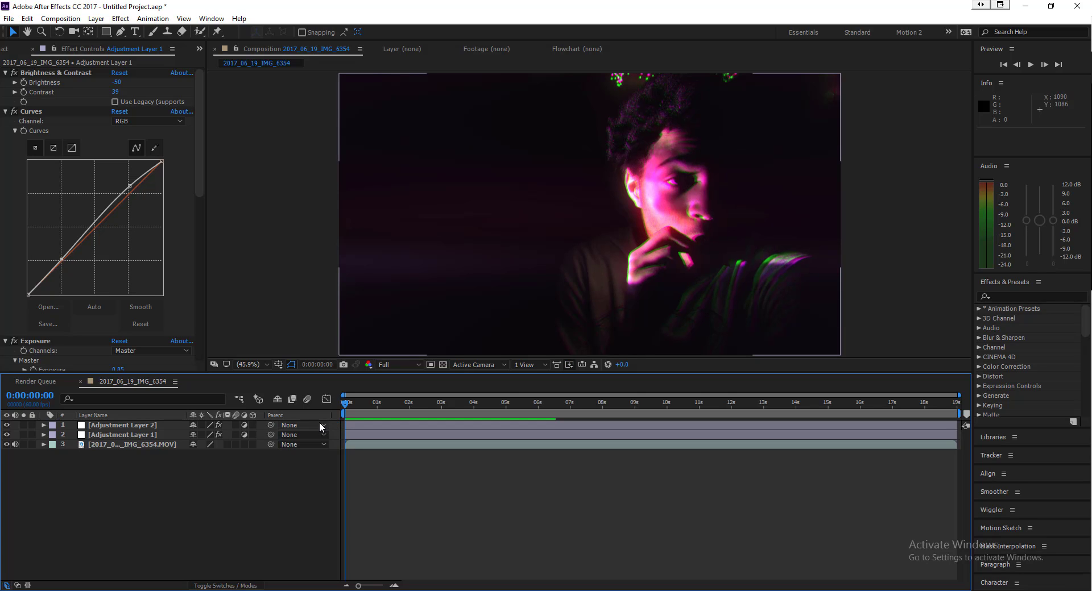